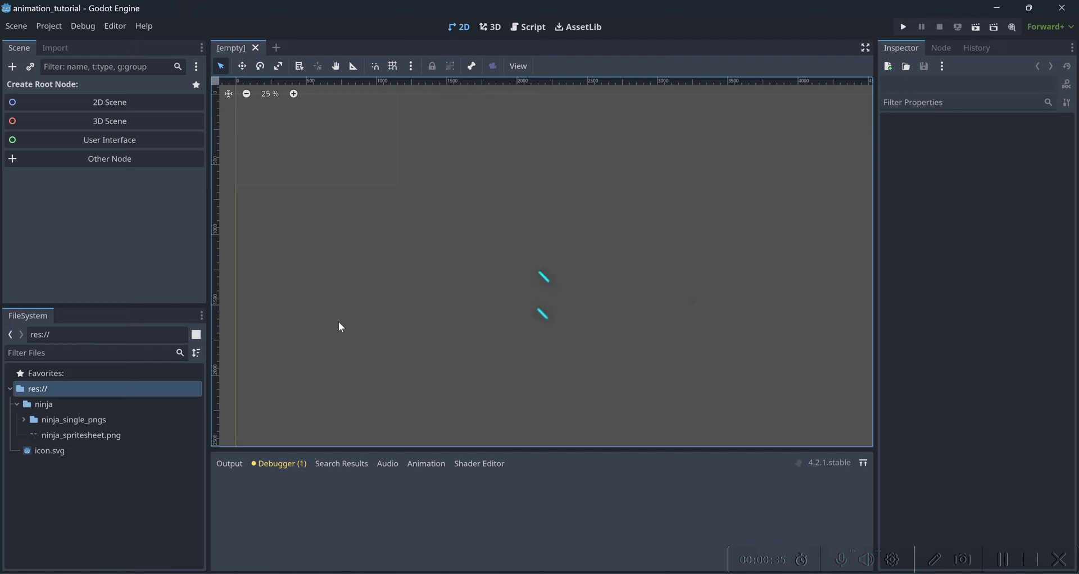
# Create a 2D scene and rename its root node to Level.
pyautogui.click(24, 421)
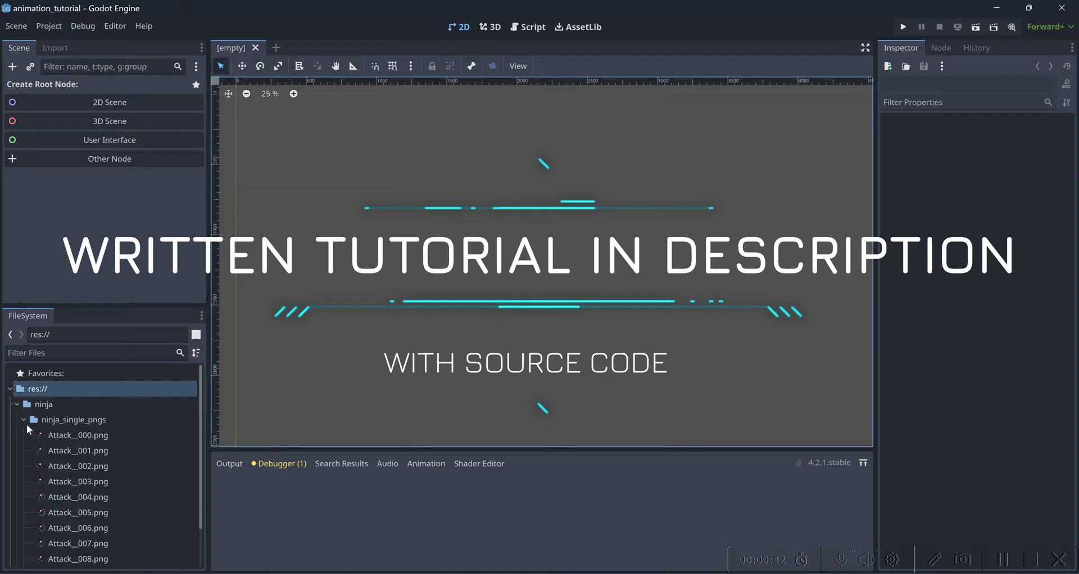
pyautogui.click(24, 420)
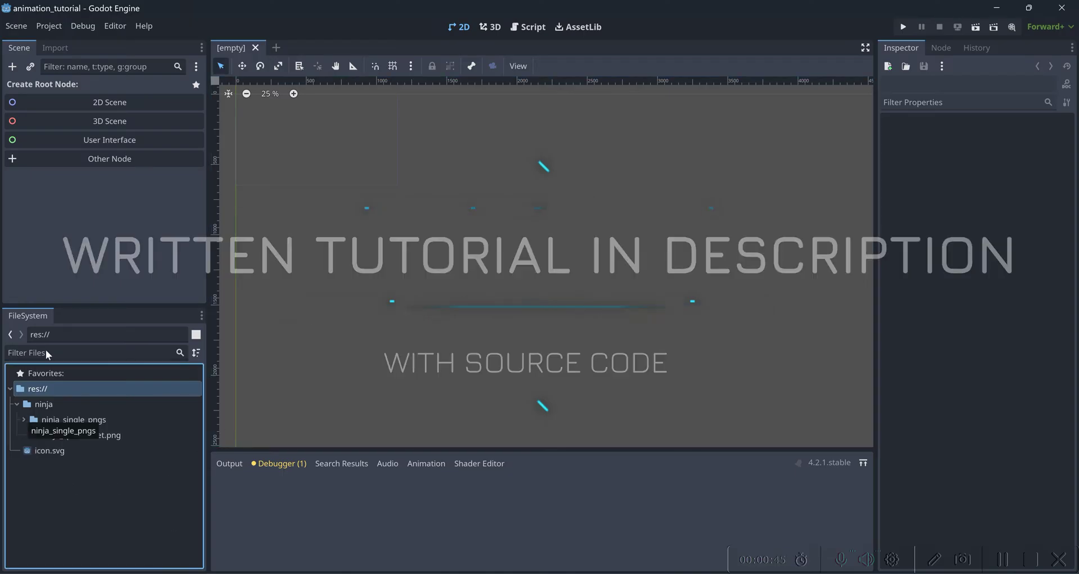
pyautogui.click(133, 104)
pyautogui.doubleClick(133, 86)
pyautogui.write('Leve')
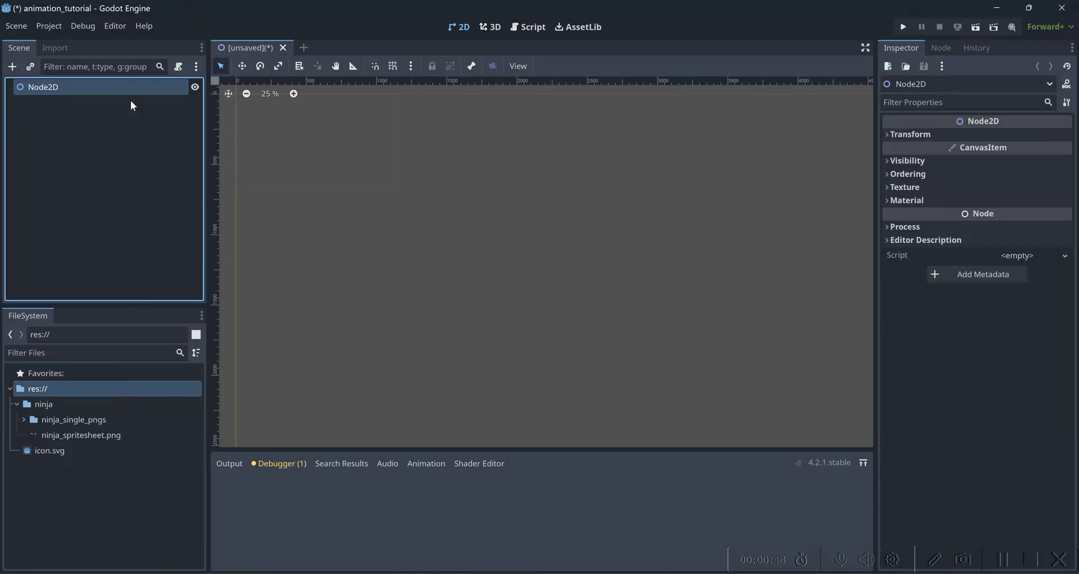
pyautogui.write('l')
pyautogui.press('Return')
# Add an AnimatedSprite2D child node under Level.
pyautogui.hotkey('ctrl', 'a')
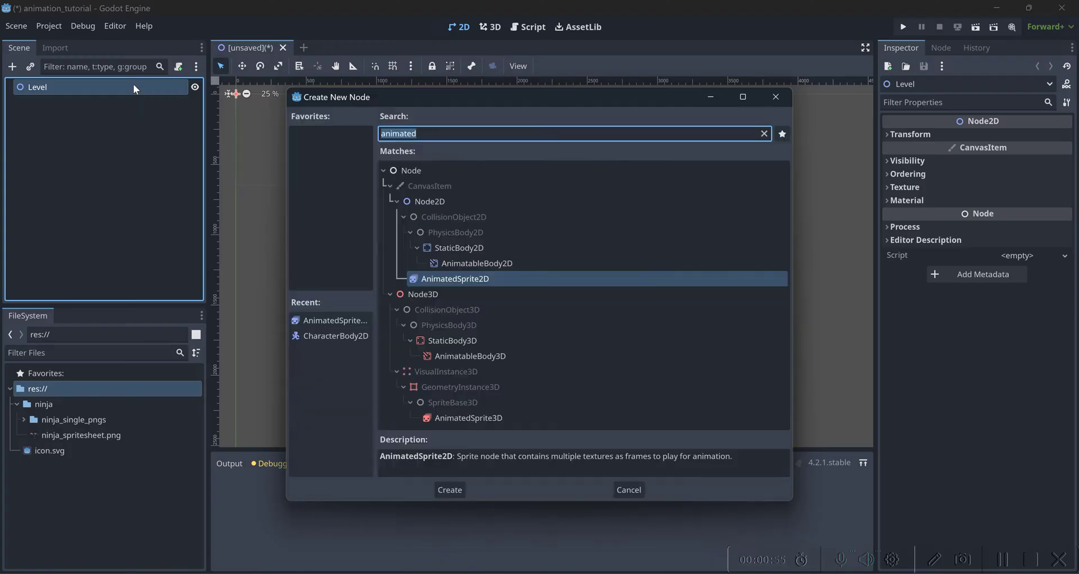
pyautogui.write('animated')
pyautogui.press('Return')
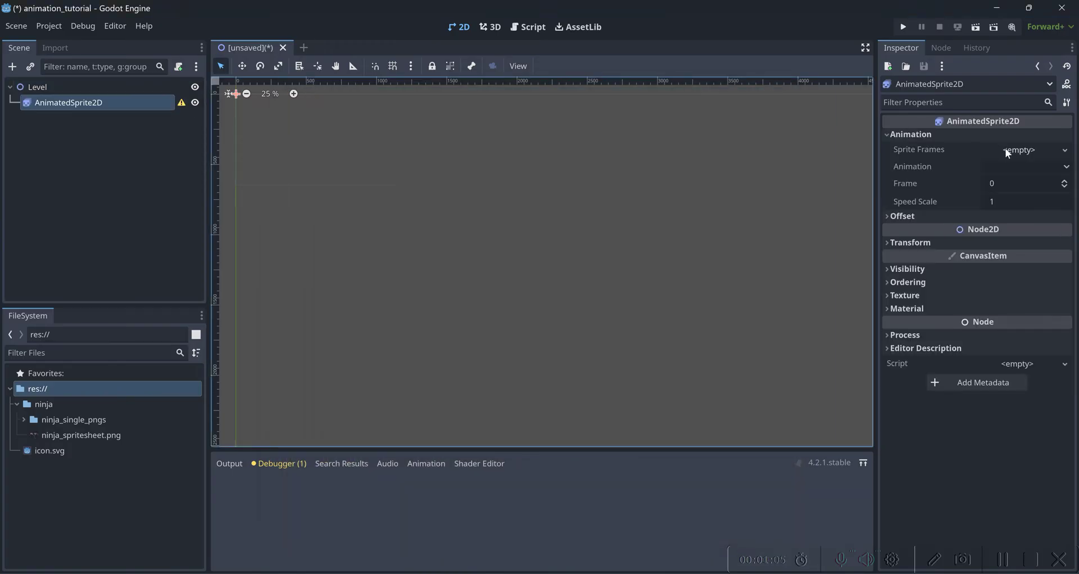
# Give the AnimatedSprite2D a New SpriteFrames resource and open it in the SpriteFrames editor.
pyautogui.click(1004, 147)
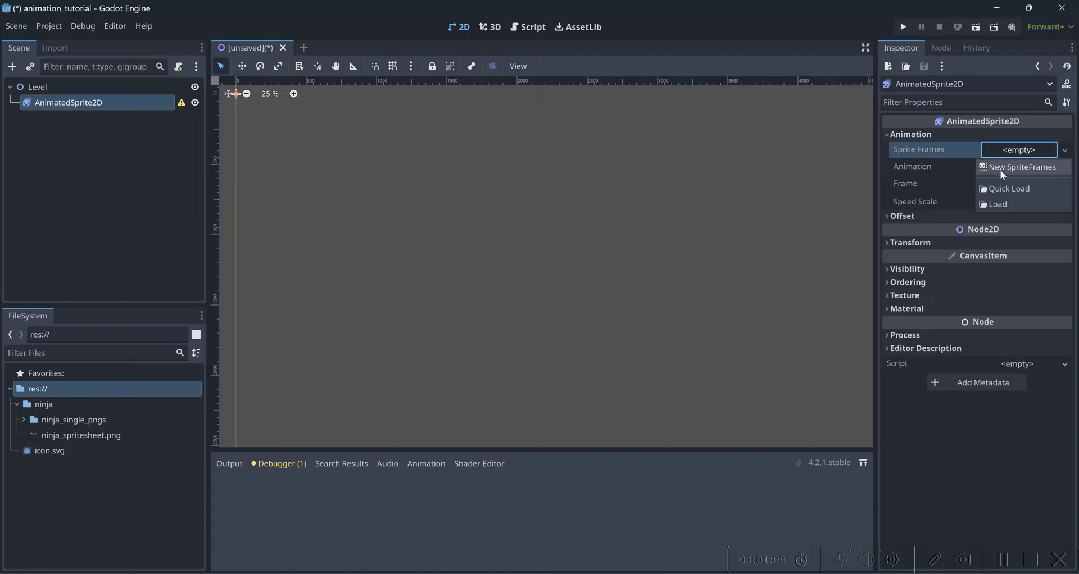
pyautogui.click(1003, 170)
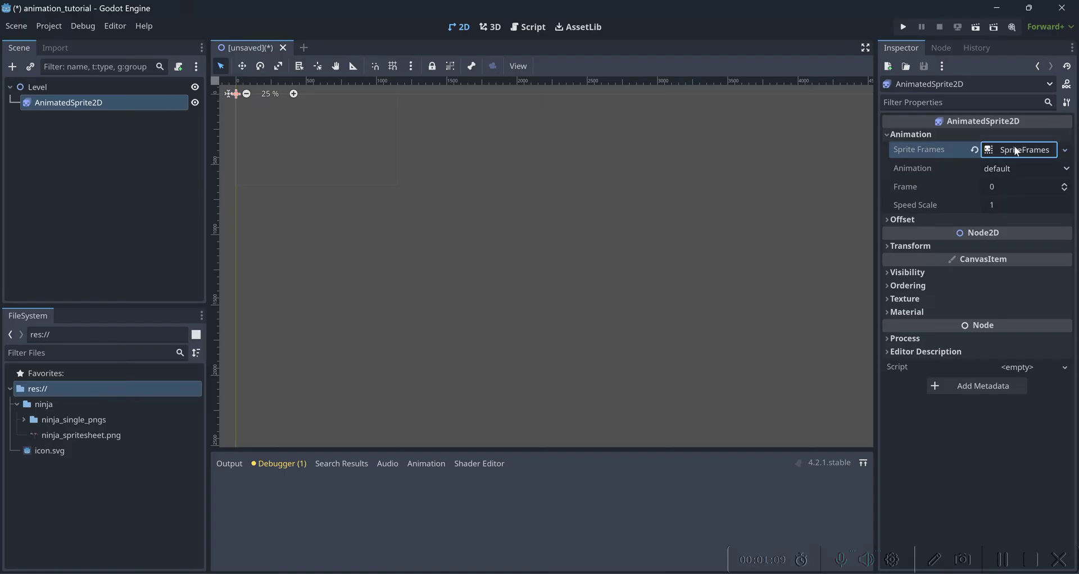
pyautogui.click(1016, 150)
pyautogui.moveTo(572, 371); pyautogui.dragTo(532, 369)
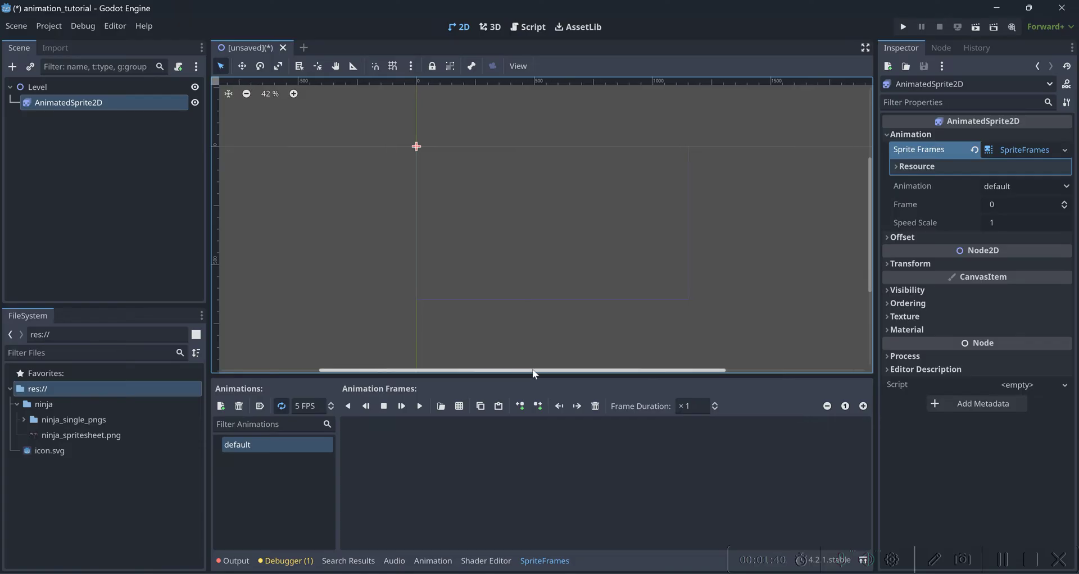
pyautogui.scroll(1, 551, 171)
# Add Attack_000.png through Attack_009.png to the default animation and play it.
pyautogui.click(22, 419)
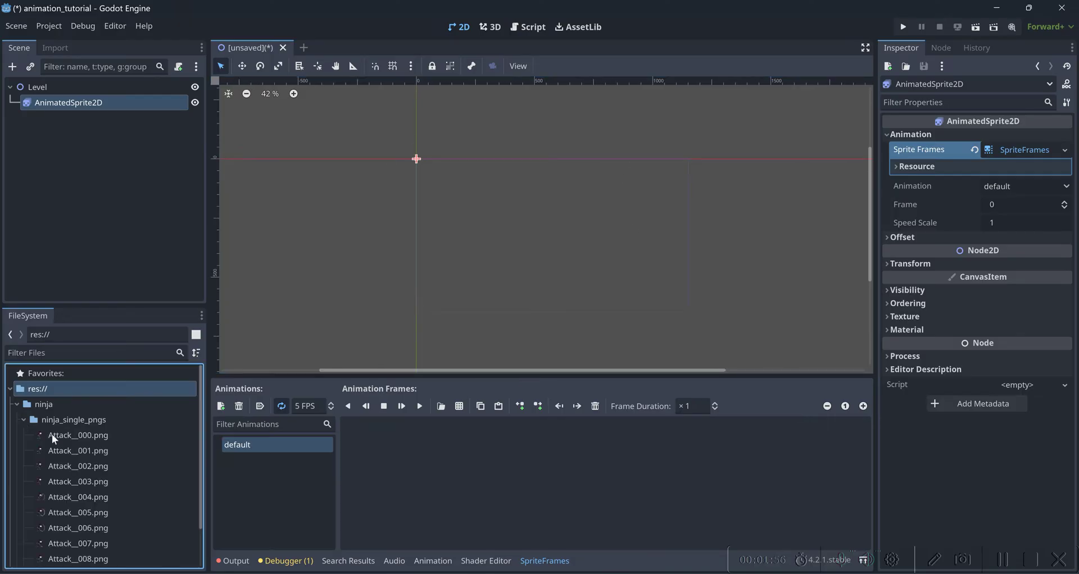
pyautogui.scroll(-2, 112, 478)
pyautogui.click(96, 389)
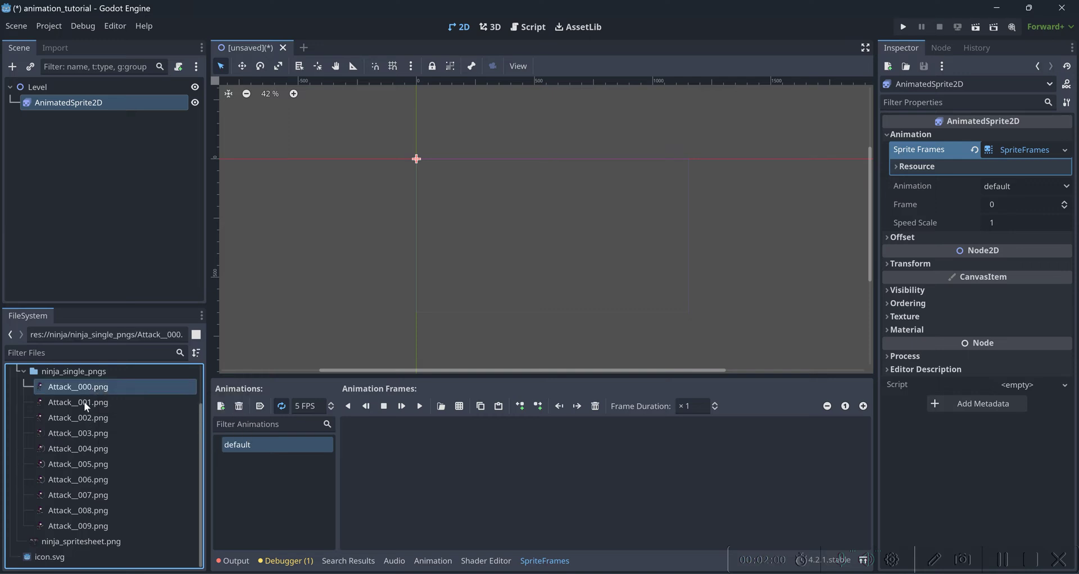
pyautogui.keyDown('shift'); pyautogui.click(84, 402); pyautogui.keyUp('shift')
pyautogui.keyDown('shift'); pyautogui.click(86, 419); pyautogui.keyUp('shift')
pyautogui.keyDown('shift'); pyautogui.click(87, 436); pyautogui.keyUp('shift')
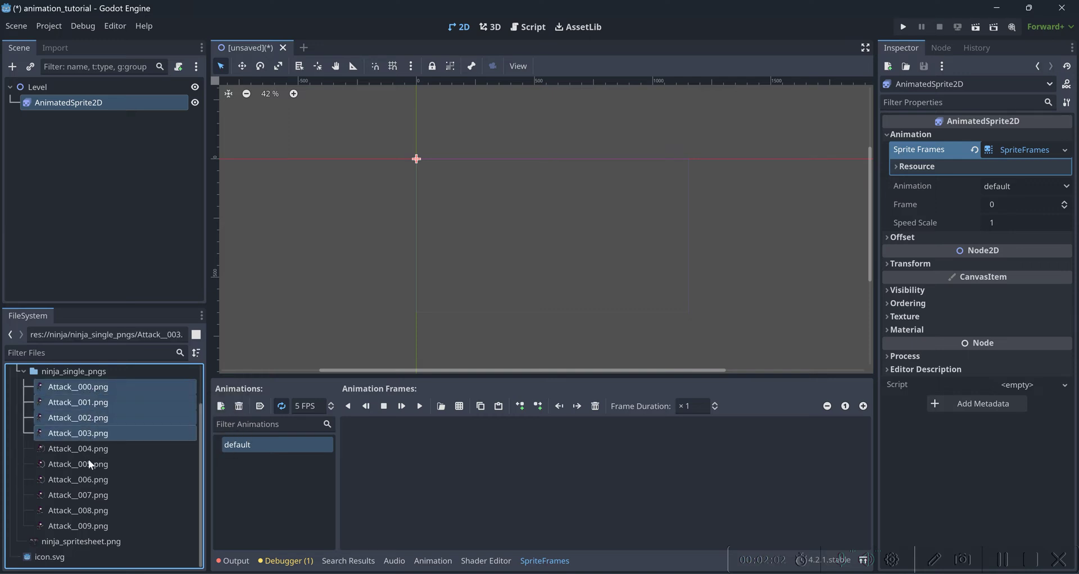
pyautogui.keyDown('shift'); pyautogui.click(89, 458); pyautogui.keyUp('shift')
pyautogui.keyDown('shift'); pyautogui.click(93, 526); pyautogui.keyUp('shift')
pyautogui.moveTo(150, 458); pyautogui.dragTo(513, 459)
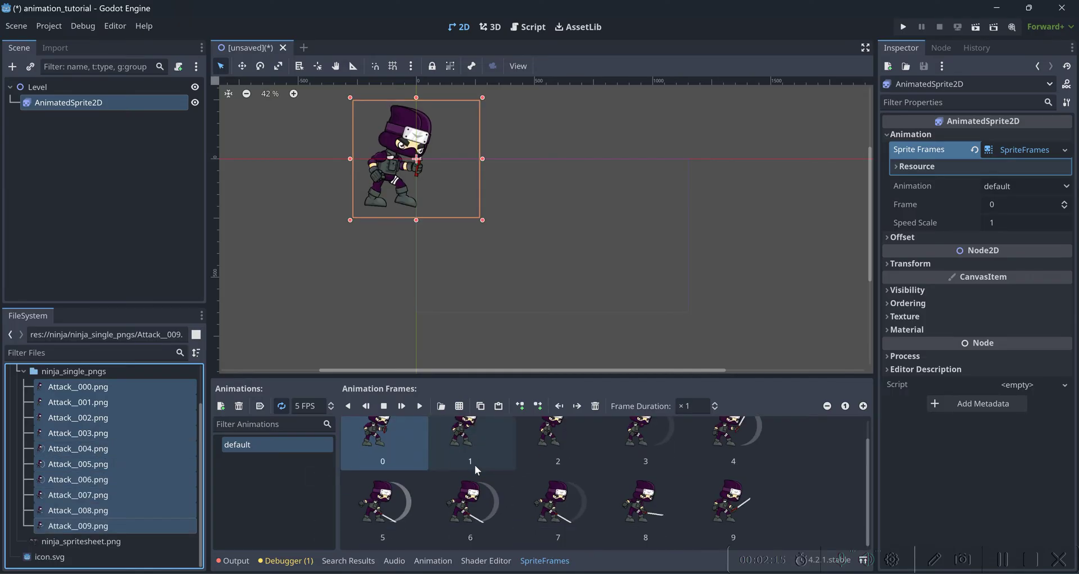
pyautogui.click(419, 407)
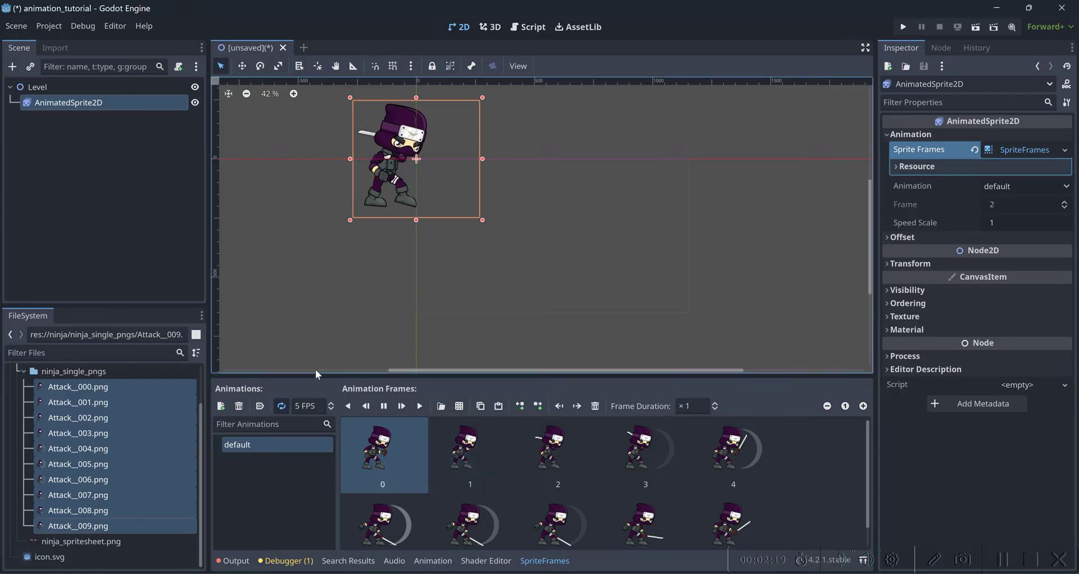
# Make the animation loop at 30 FPS and rename it to attack.
pyautogui.click(283, 407)
pyautogui.click(306, 407)
pyautogui.write('30')
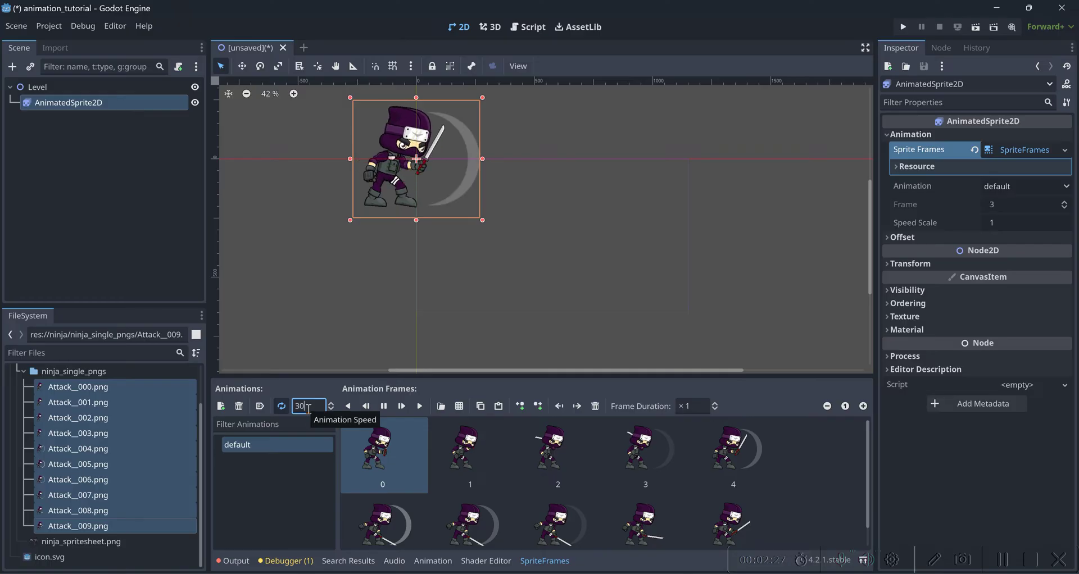
pyautogui.doubleClick(250, 444)
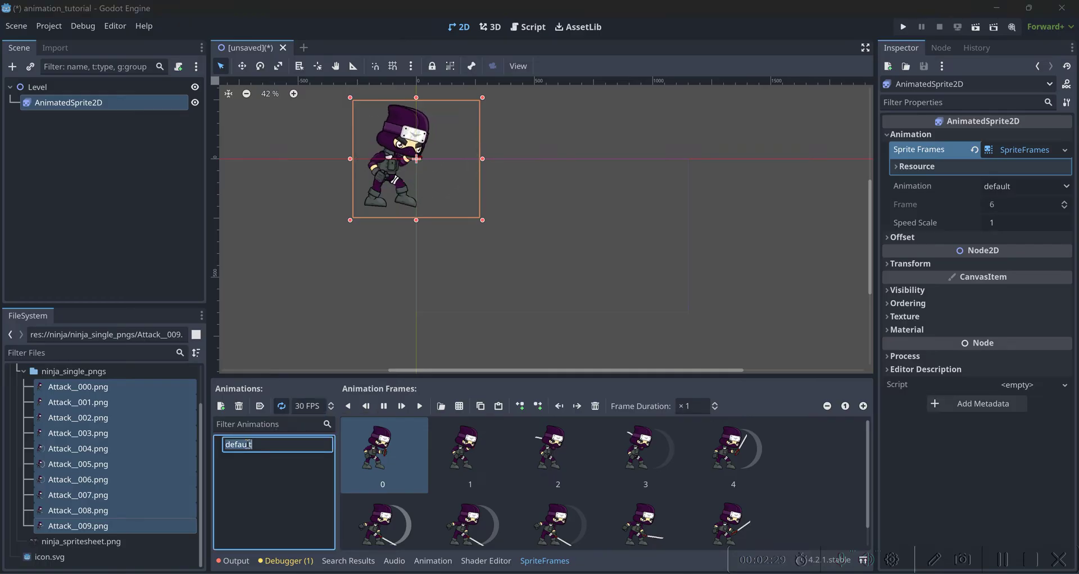
pyautogui.write('A')
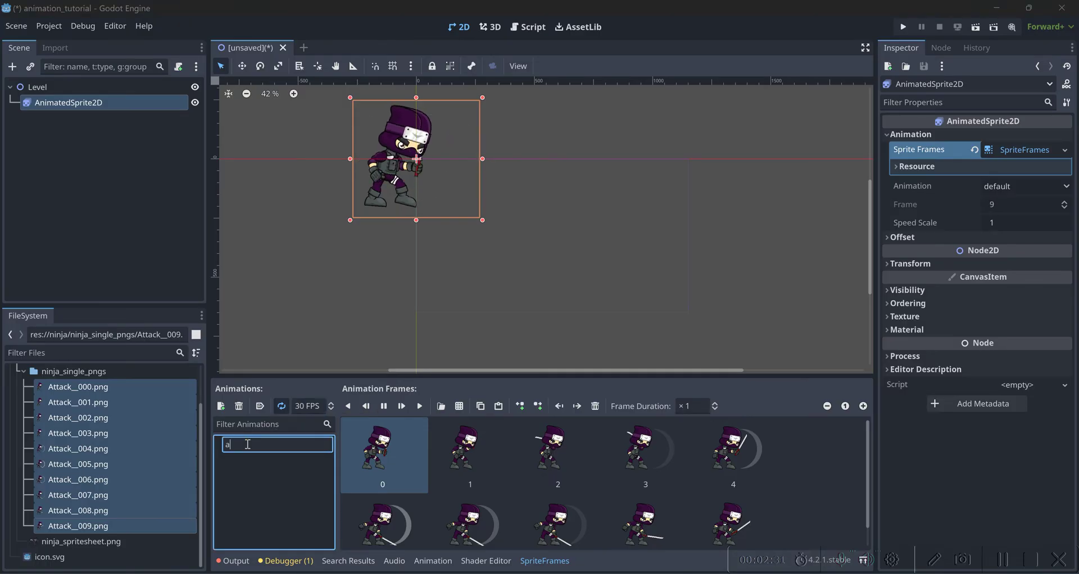
pyautogui.press('Return')
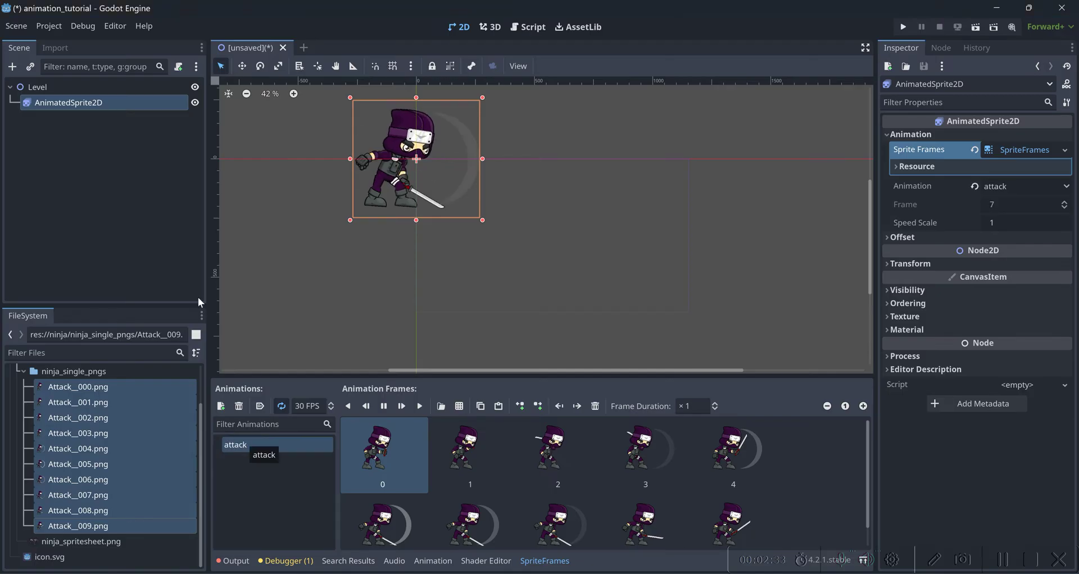
# Attach a new default-template Level.gd script to the Level node.
pyautogui.click(126, 81)
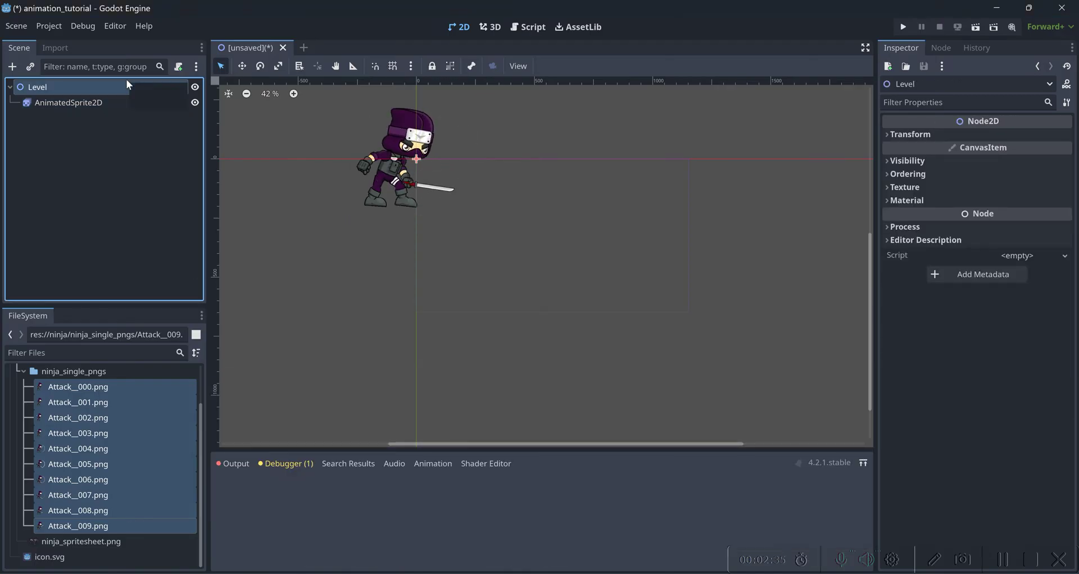
pyautogui.click(184, 71)
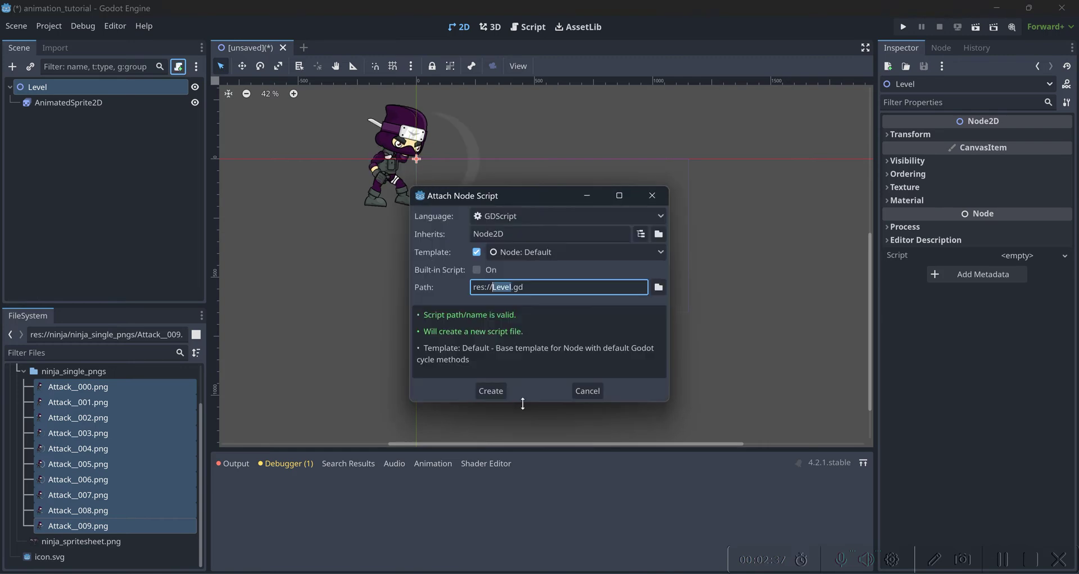
pyautogui.click(499, 394)
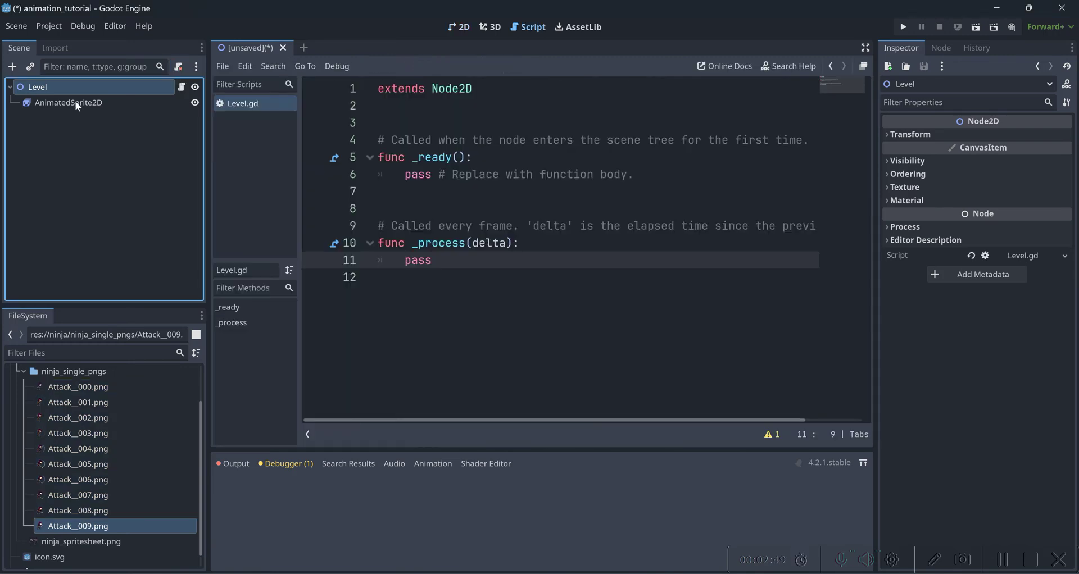
pyautogui.doubleClick(76, 100)
pyautogui.click(97, 181)
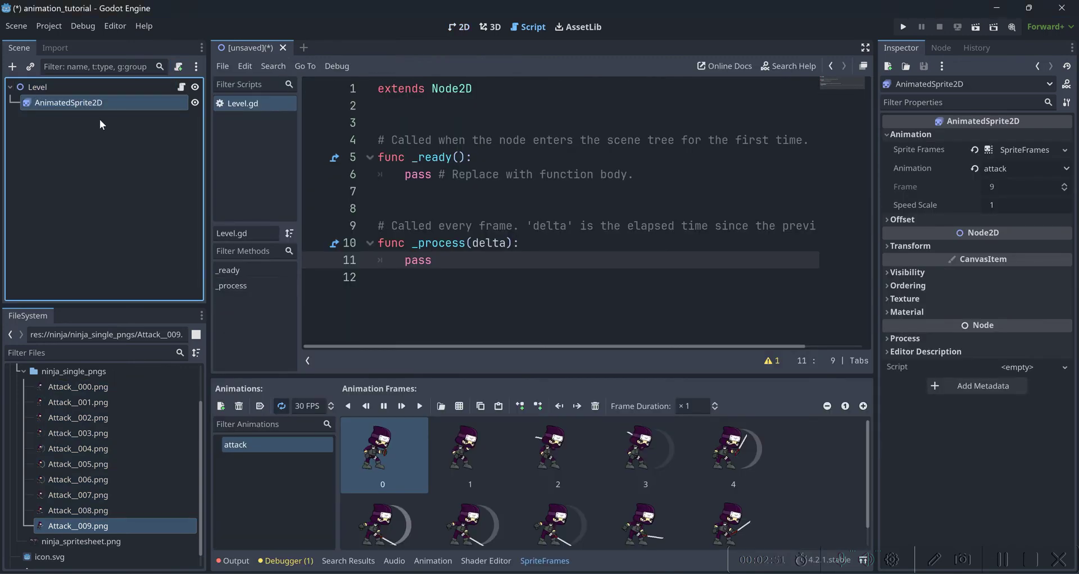
pyautogui.keyDown('ctrl'); pyautogui.moveTo(258, 108); pyautogui.dragTo(435, 108); pyautogui.keyUp('ctrl')
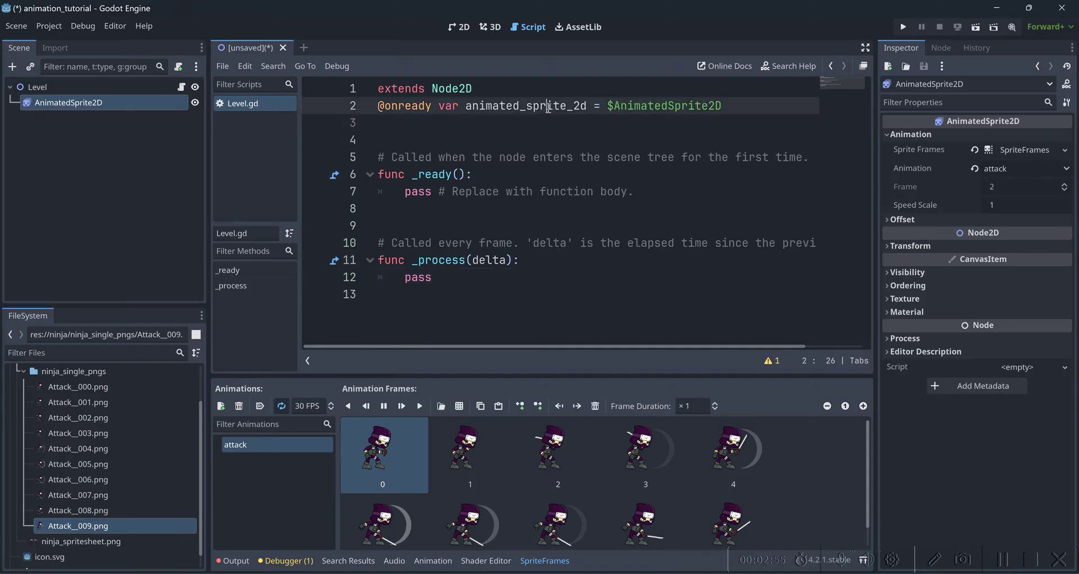
# Replace the pass line in _ready with an animated_sprite_2d.play call.
pyautogui.doubleClick(549, 108)
pyautogui.hotkey('ctrl', 'c')
pyautogui.moveTo(634, 191); pyautogui.dragTo(408, 196)
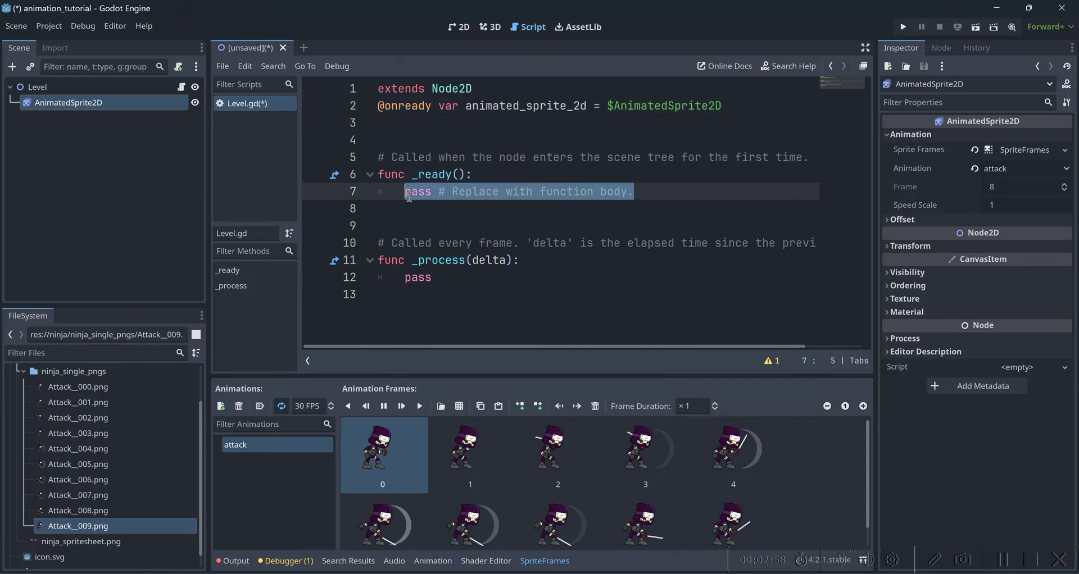
pyautogui.hotkey('ctrl', 'v')
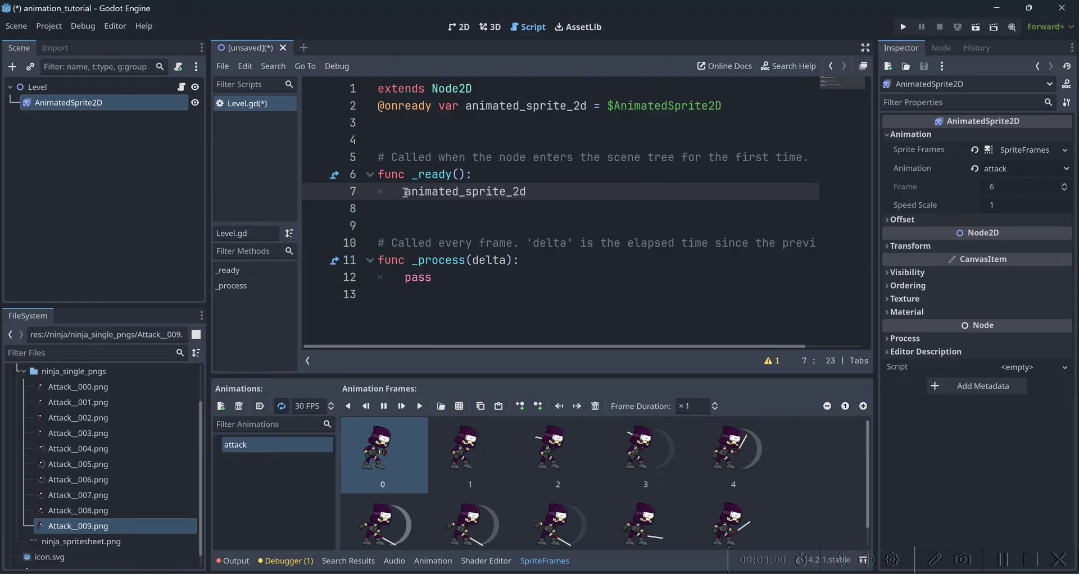
pyautogui.write('.')
pyautogui.write('plat')
pyautogui.press('BackSpace')
pyautogui.press('Return')
pyautogui.press('Return')
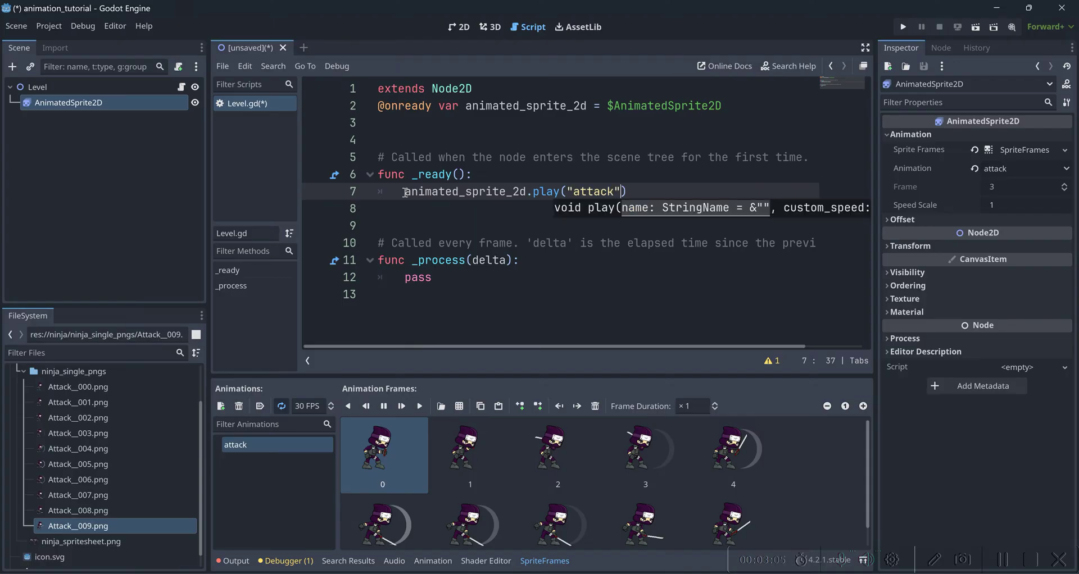
# Save the scene as level.tscn and reposition the ninja sprite in the 2D view.
pyautogui.hotkey('ctrl', 's')
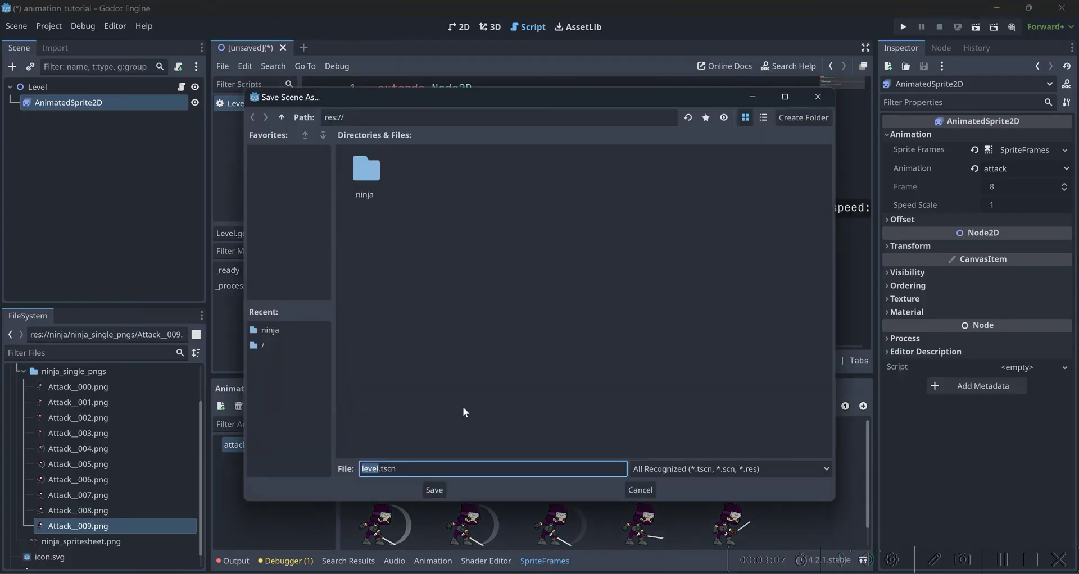
pyautogui.press('Return')
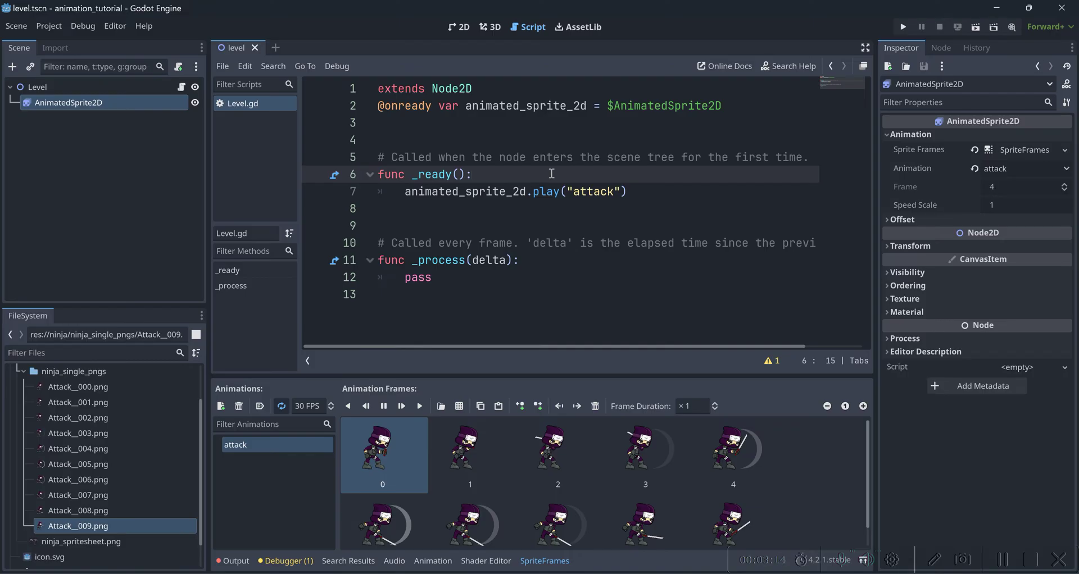
pyautogui.click(459, 27)
pyautogui.moveTo(495, 167); pyautogui.dragTo(604, 235)
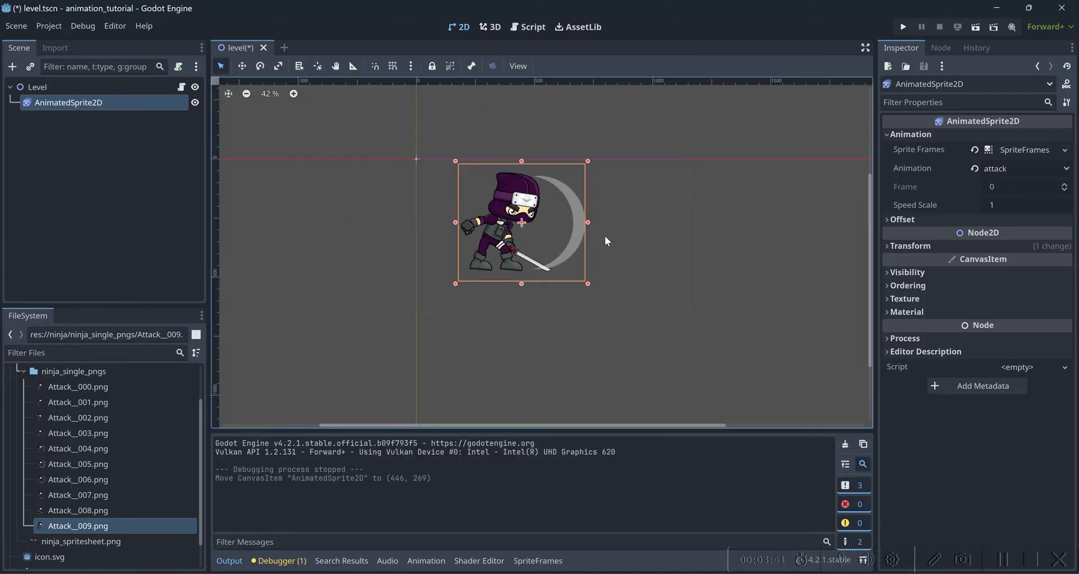
# Save the scene and run the game to test the ninja's attack animation.
pyautogui.click(604, 235)
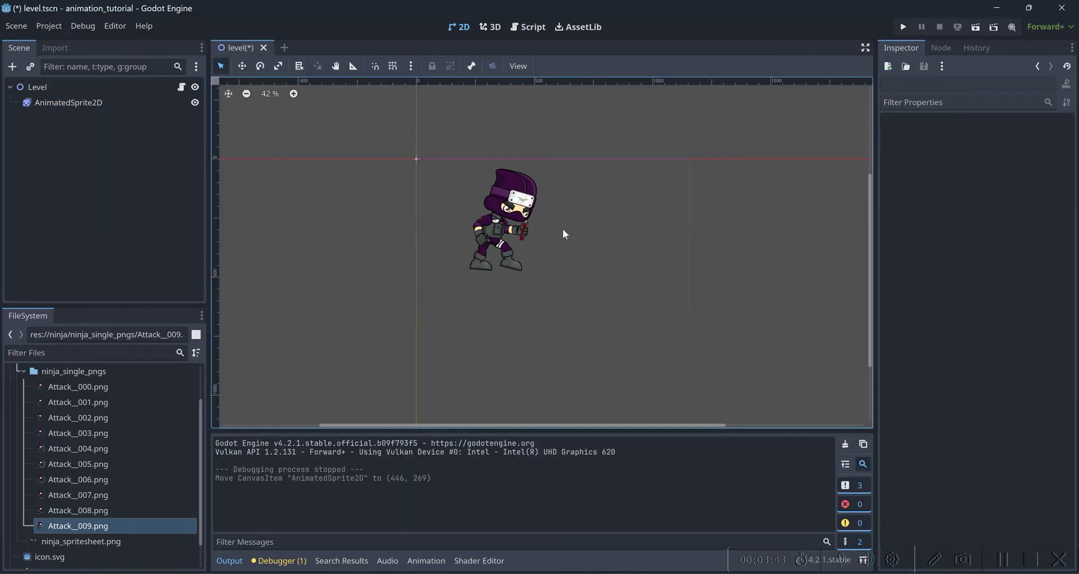
pyautogui.hotkey('ctrl', 's')
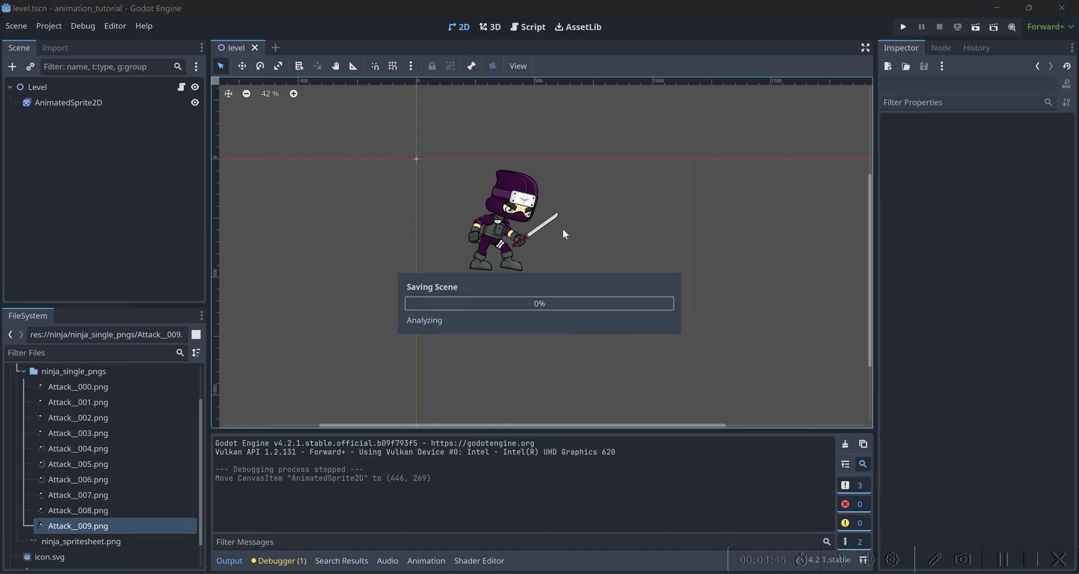
pyautogui.press('F5')
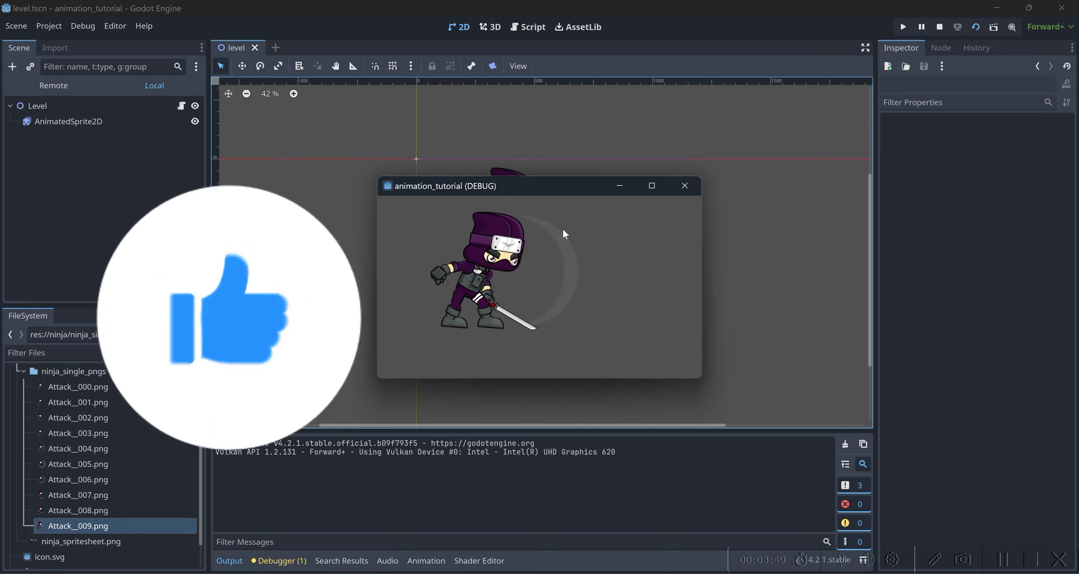
# Close the game window and stop the ninja's attack animation preview.
pyautogui.click(685, 187)
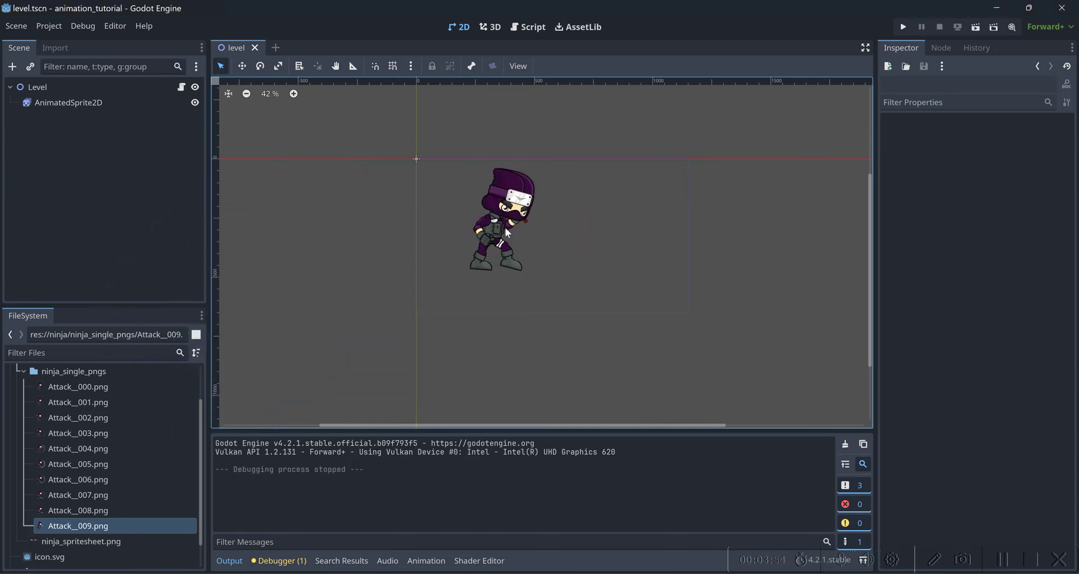
pyautogui.click(505, 227)
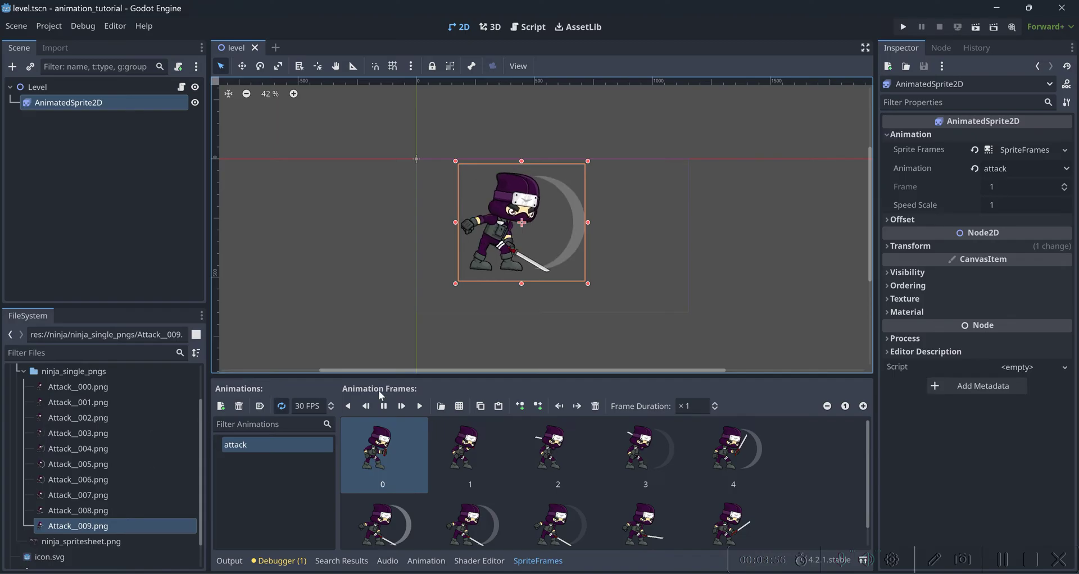
pyautogui.click(384, 406)
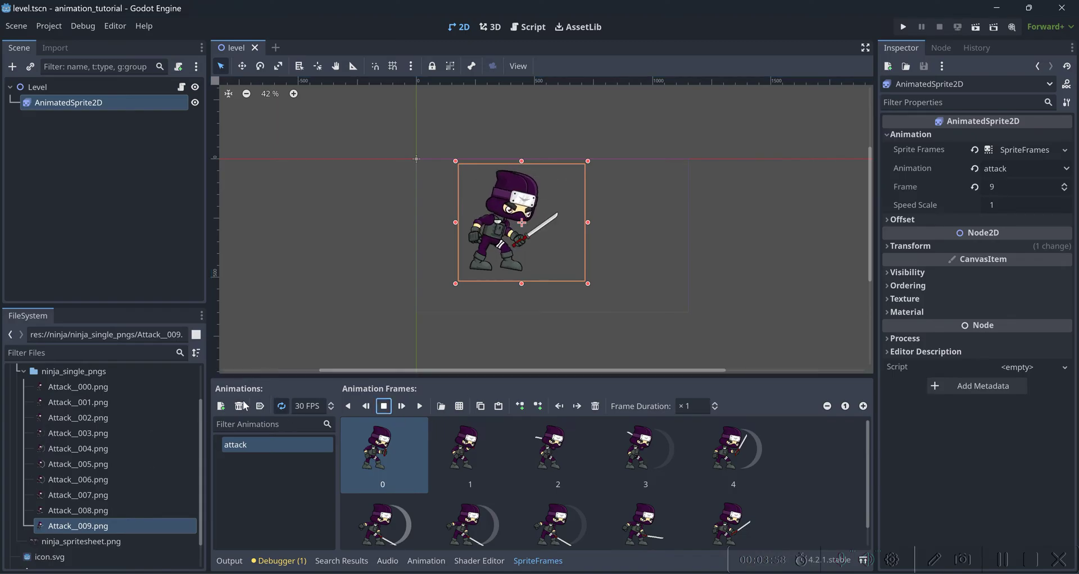
# Add a second sprite-frames animation named attack_2.
pyautogui.click(220, 406)
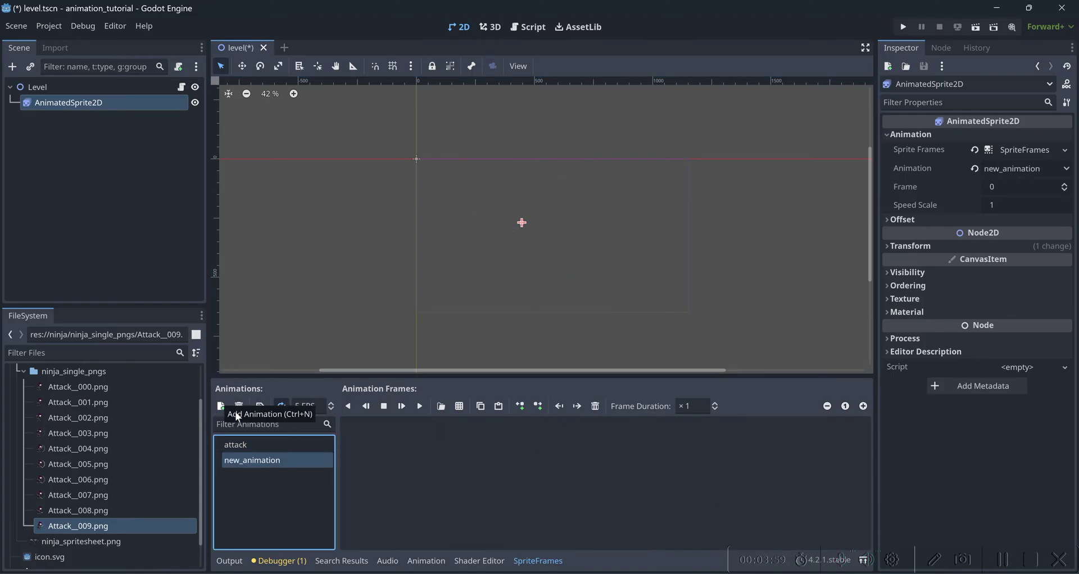
pyautogui.doubleClick(279, 461)
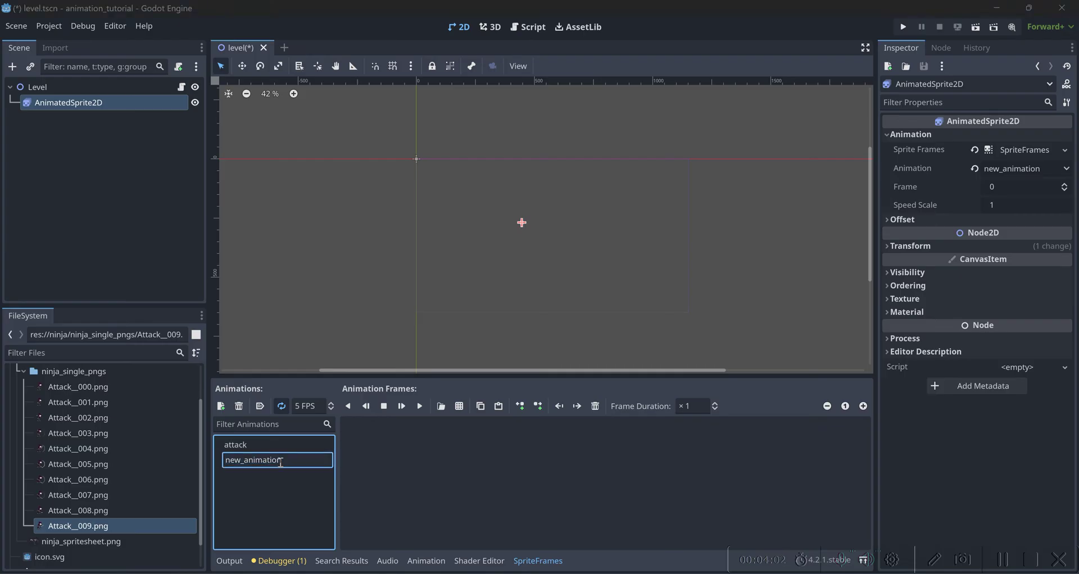
pyautogui.doubleClick(280, 461)
pyautogui.write('attack_2')
pyautogui.press('Return')
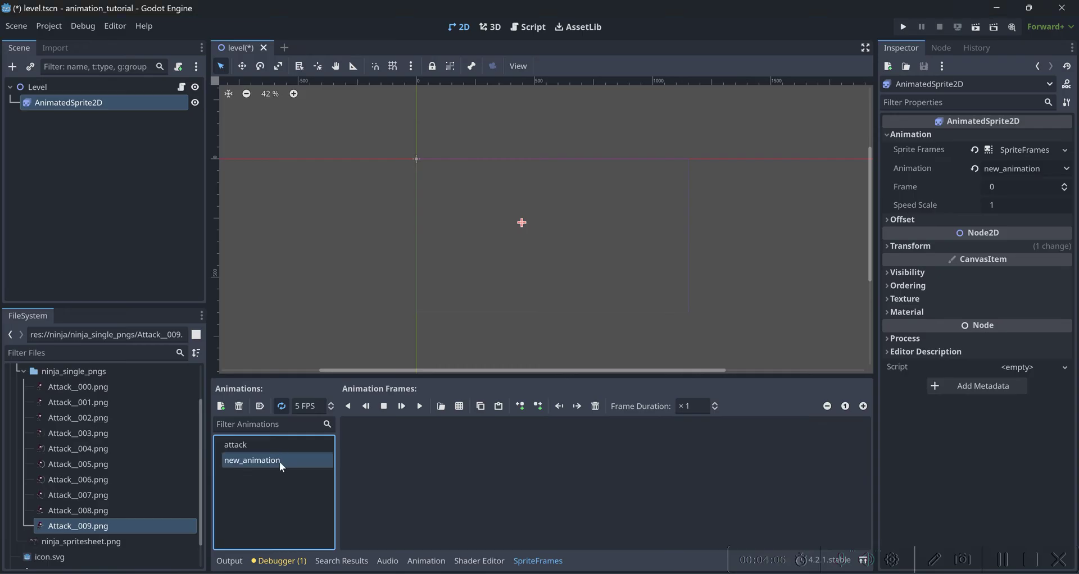
pyautogui.click(530, 27)
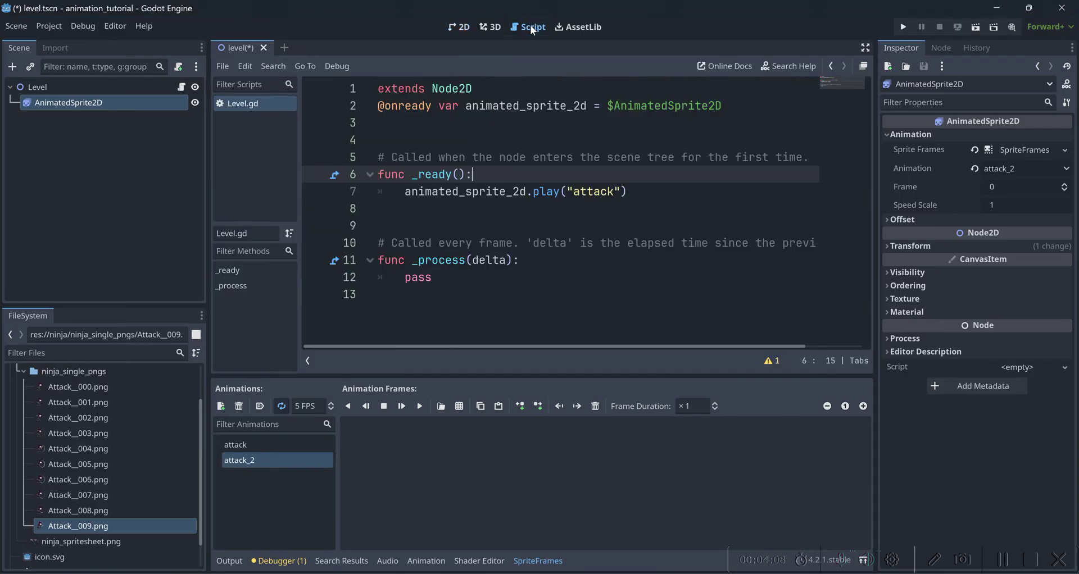
# Change the _ready play call to play("attack_2") and save the scene.
pyautogui.click(614, 192)
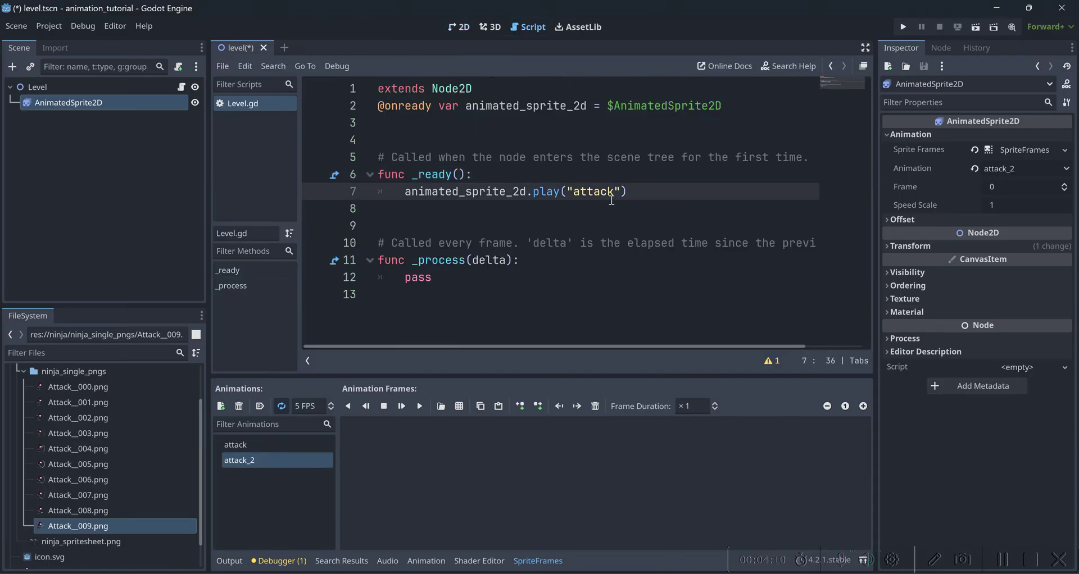
pyautogui.hotkey('ctrl', 's')
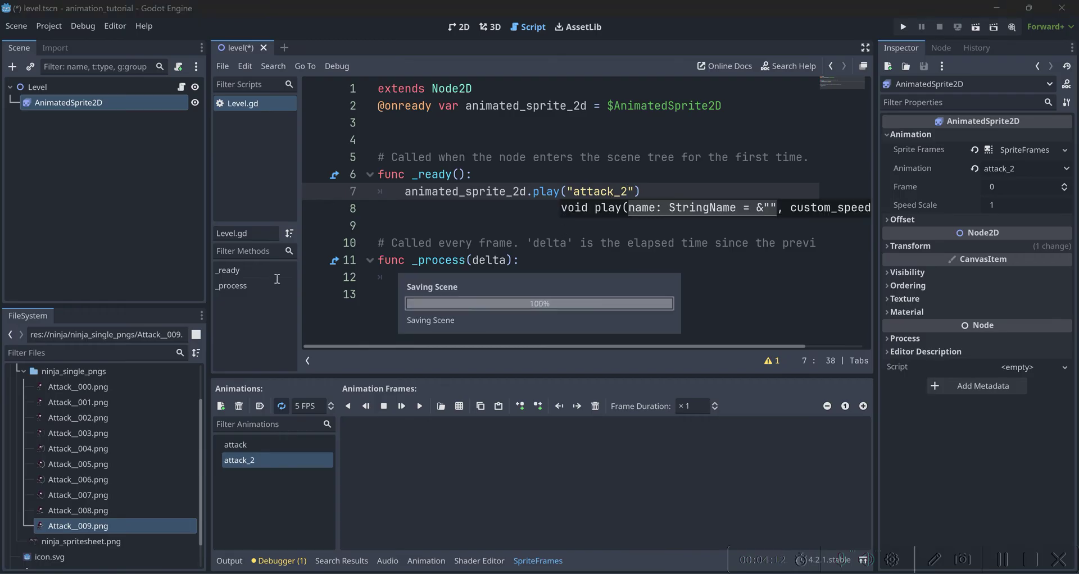
pyautogui.click(465, 29)
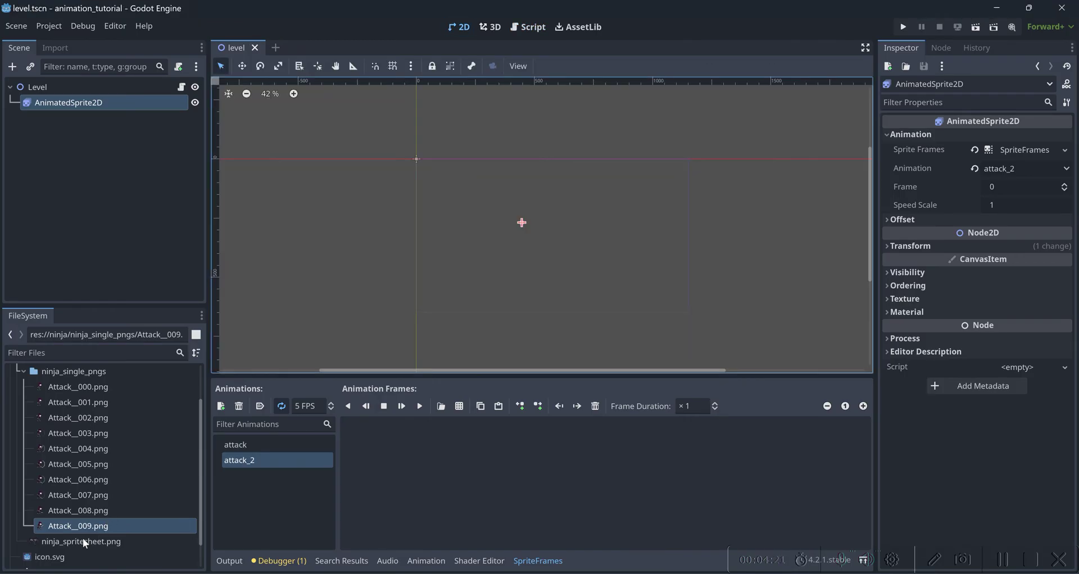
# Load ninja_spritesheet.png as a sprite sheet for the attack_2 animation.
pyautogui.click(457, 458)
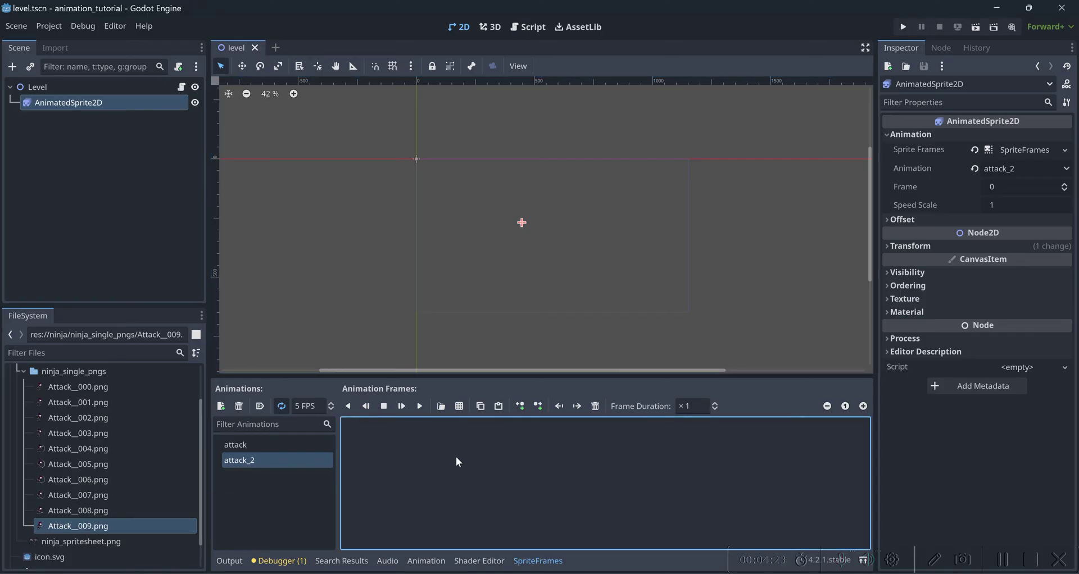
pyautogui.click(456, 409)
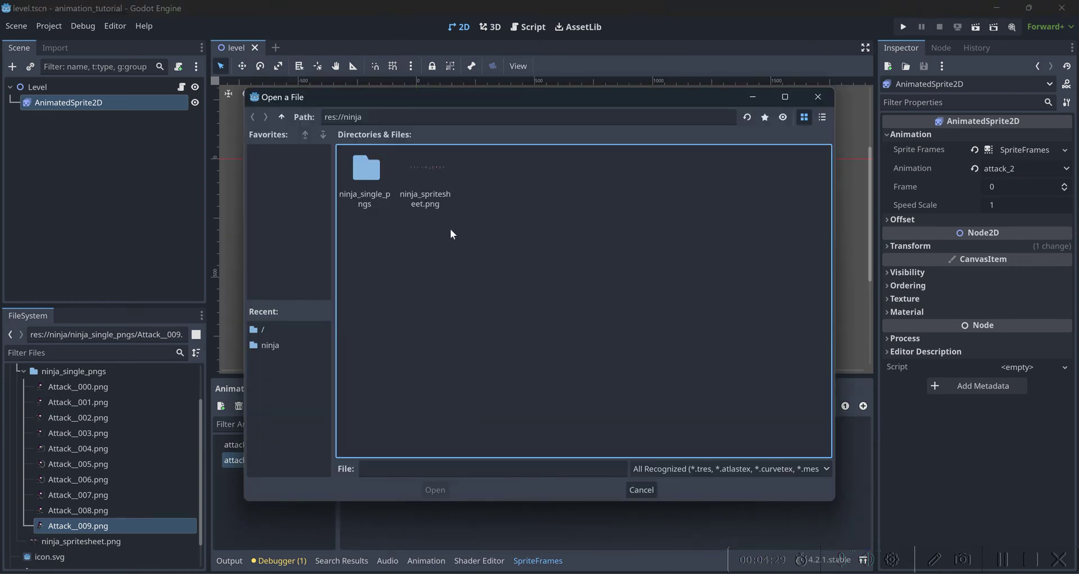
pyautogui.doubleClick(436, 178)
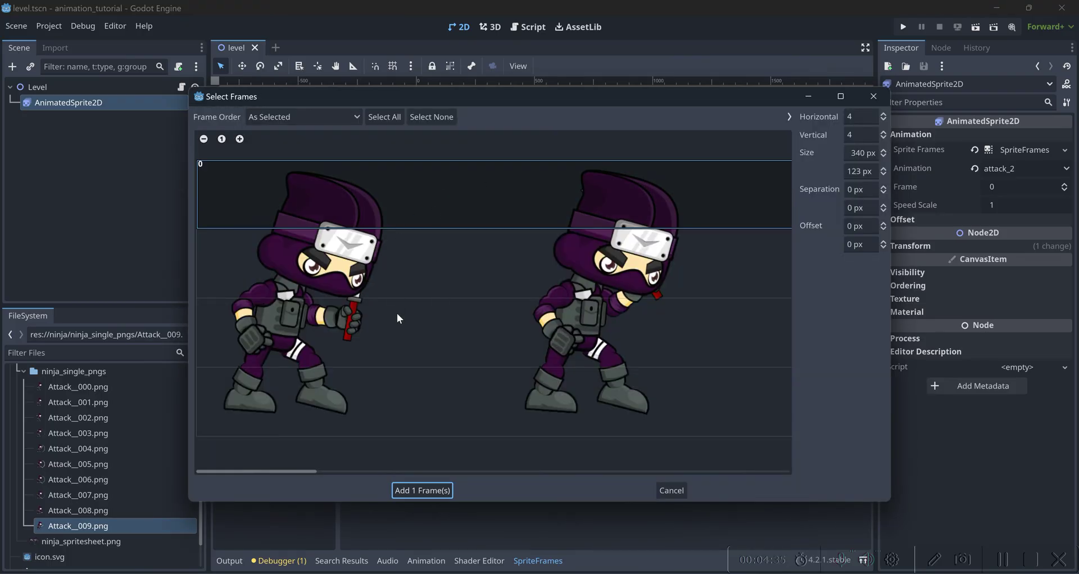
# Slice the spritesheet into a grid of Horizontal 10 and Vertical 1.
pyautogui.click(204, 139)
pyautogui.click(204, 139)
pyautogui.click(204, 139)
pyautogui.click(204, 139)
pyautogui.click(206, 140)
pyautogui.click(206, 140)
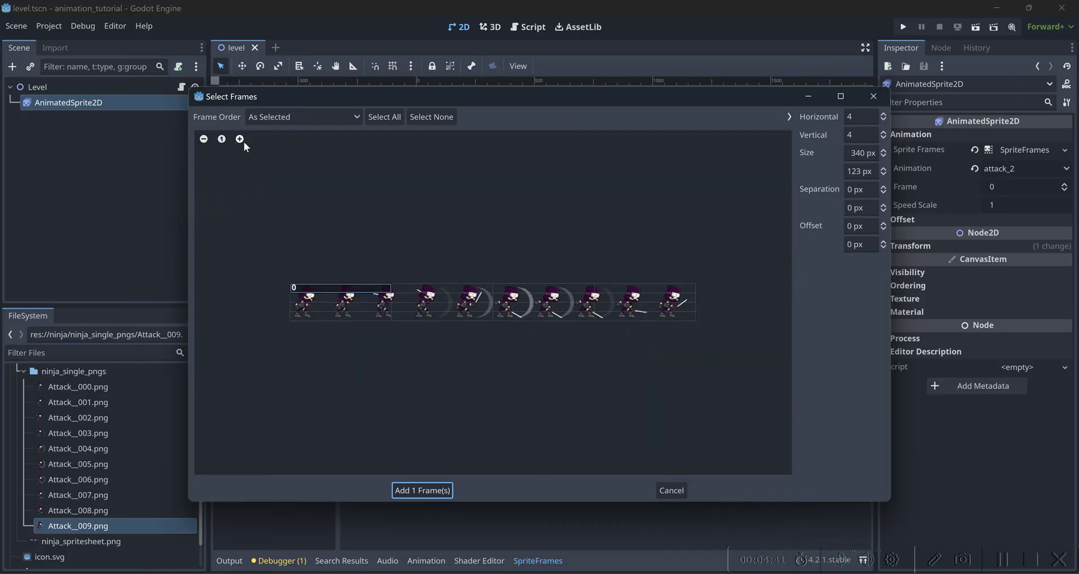
pyautogui.click(240, 139)
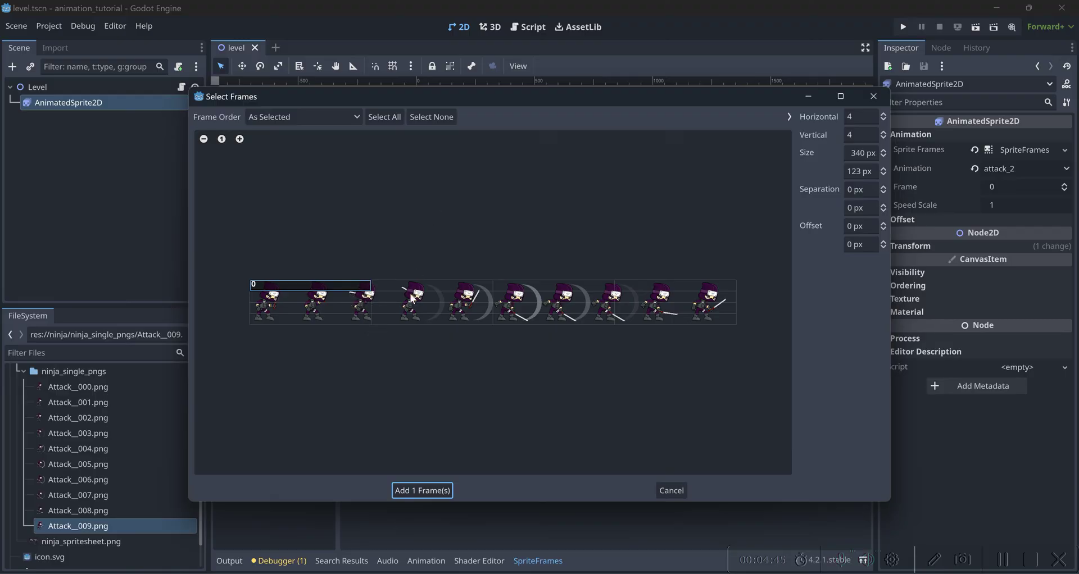
pyautogui.click(856, 133)
pyautogui.write('1')
pyautogui.press('Return')
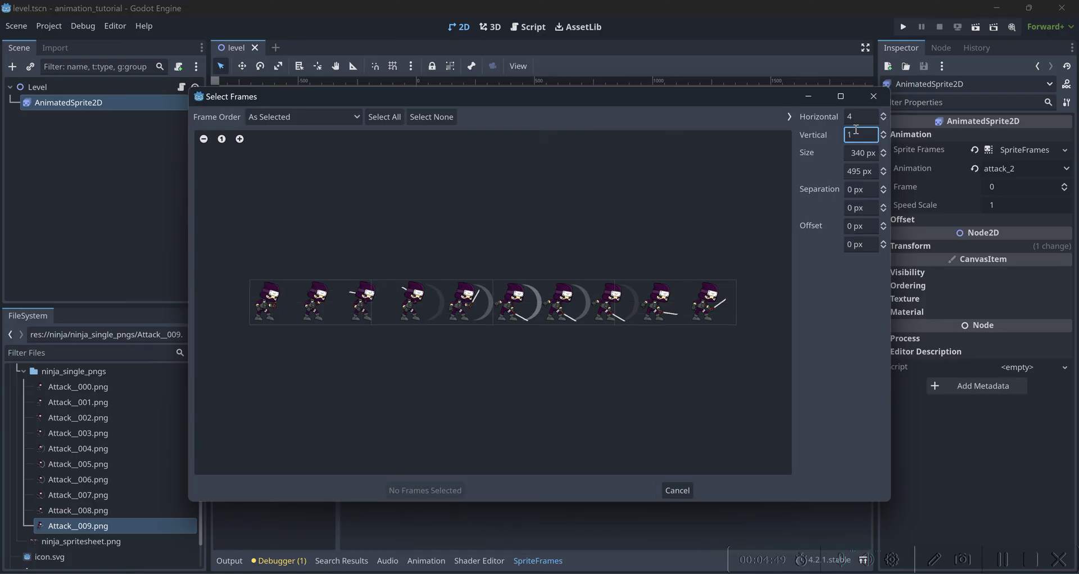
pyautogui.click(856, 118)
pyautogui.write('10')
pyautogui.press('Return')
# Add all ten sliced frames to attack_2 and preview the animation.
pyautogui.click(240, 139)
pyautogui.click(239, 139)
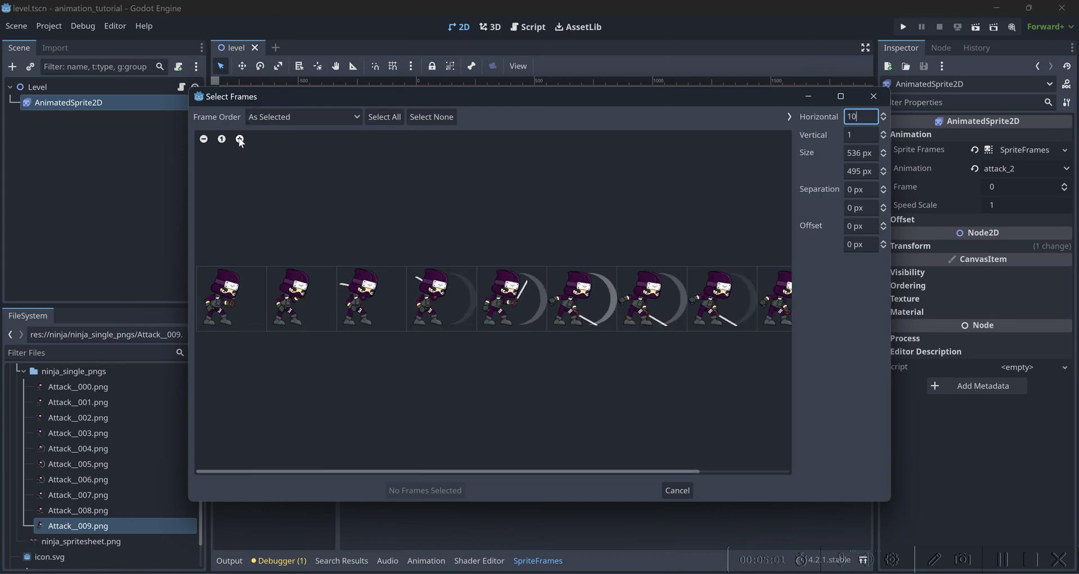
pyautogui.click(240, 139)
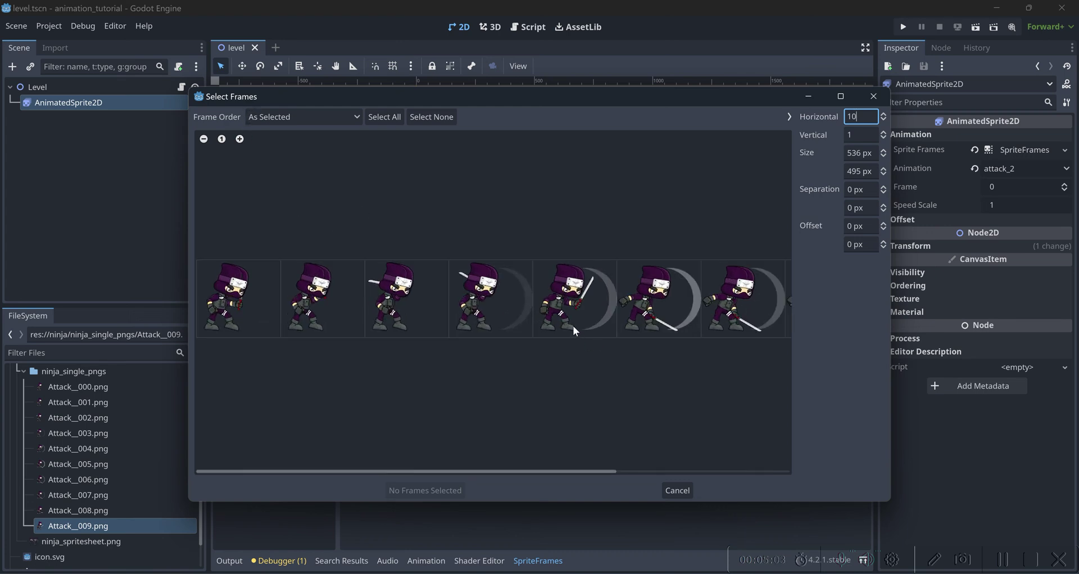
pyautogui.click(386, 116)
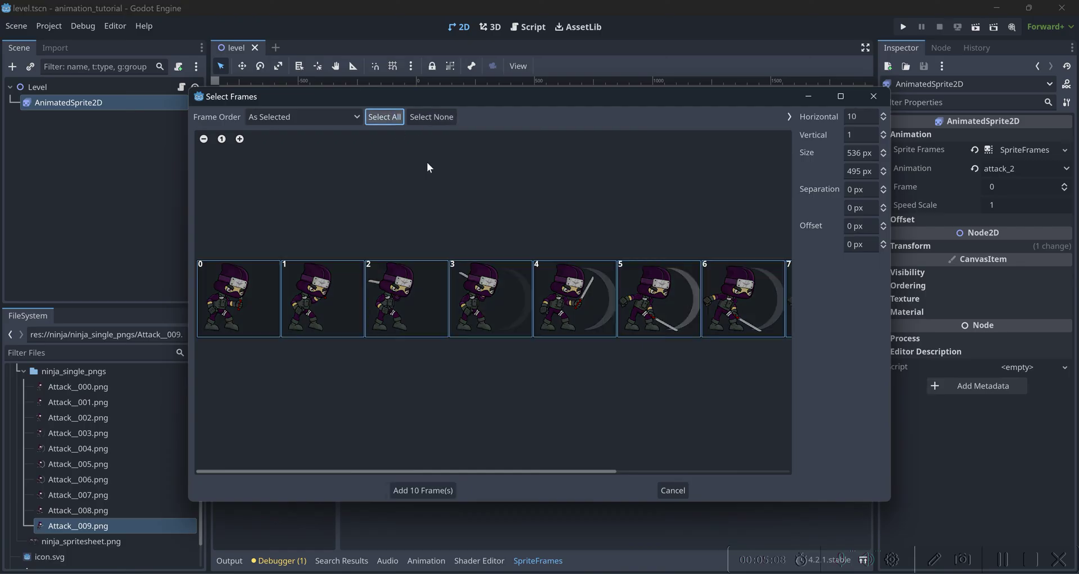
pyautogui.click(441, 493)
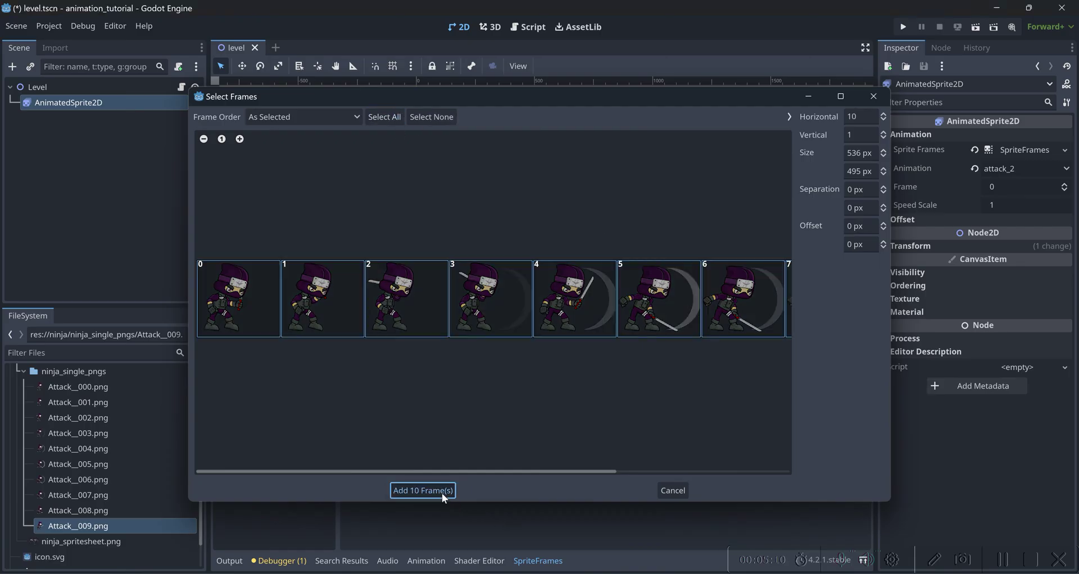
pyautogui.click(420, 405)
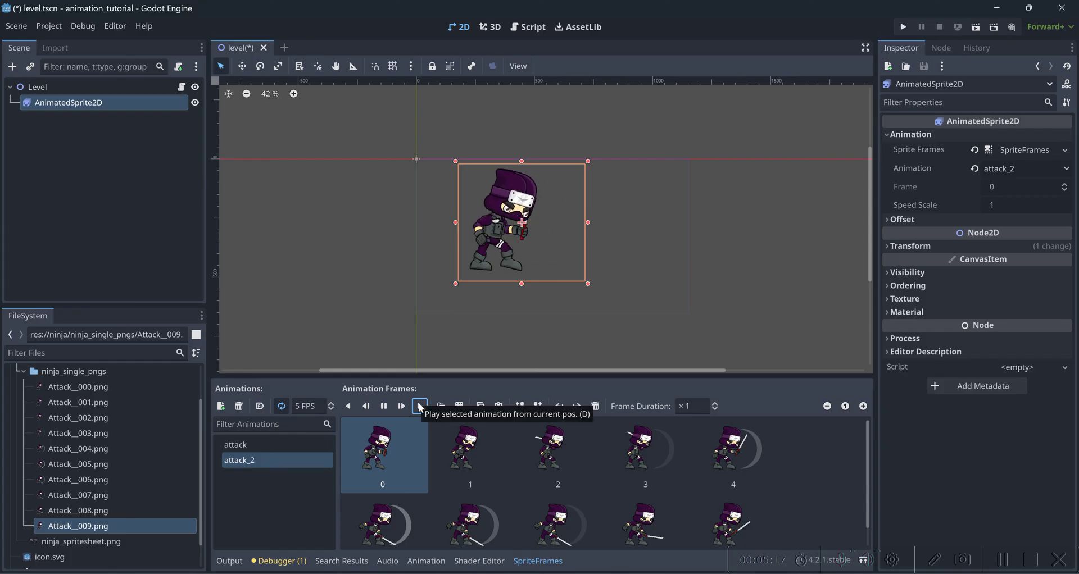
# Set attack_2 to 20 FPS, then run the game with the current level as main scene.
pyautogui.click(305, 405)
pyautogui.write('20')
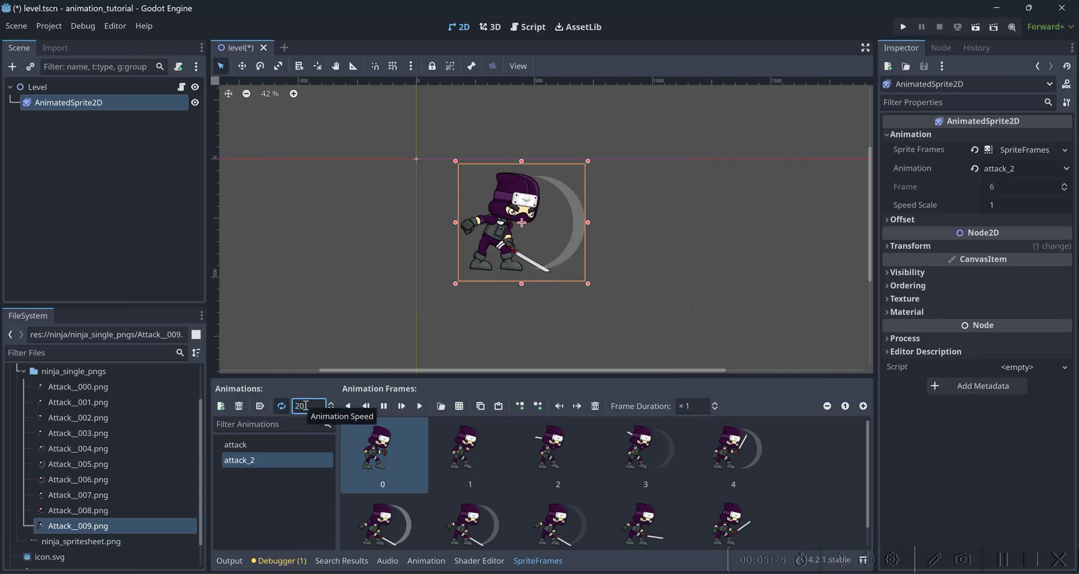
pyautogui.press('F5')
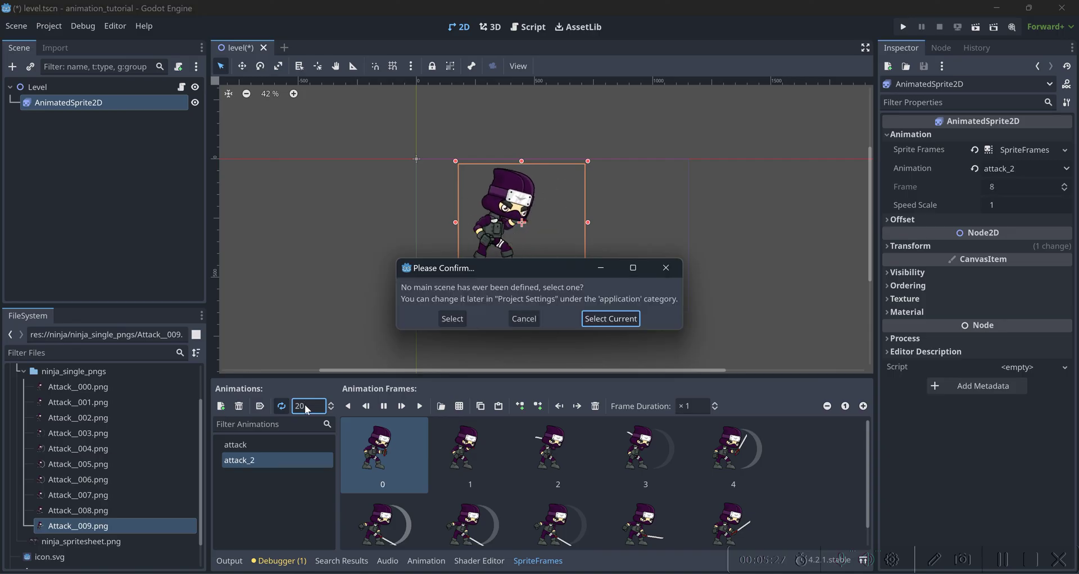
pyautogui.click(666, 268)
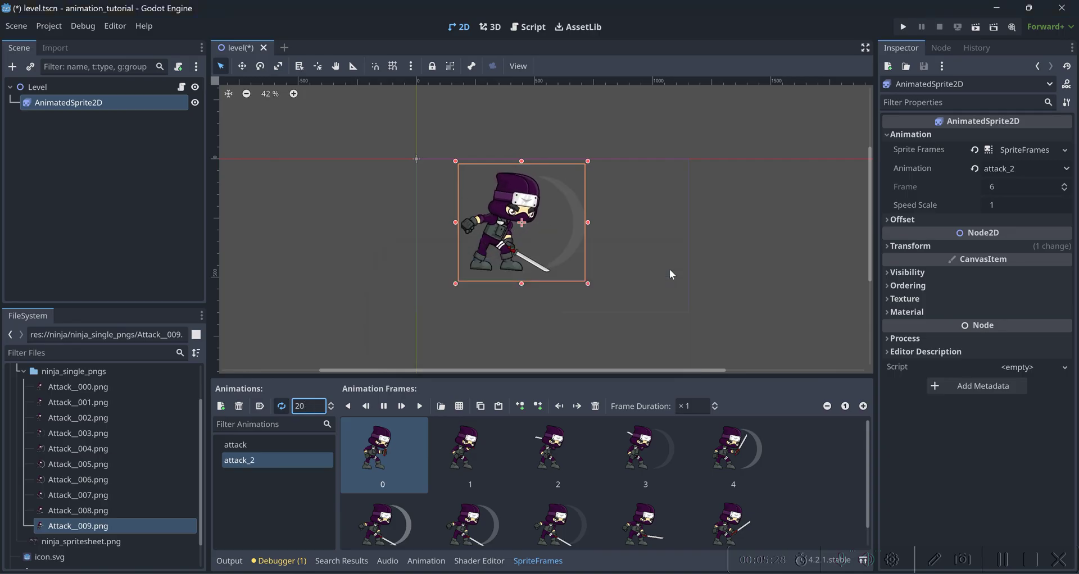